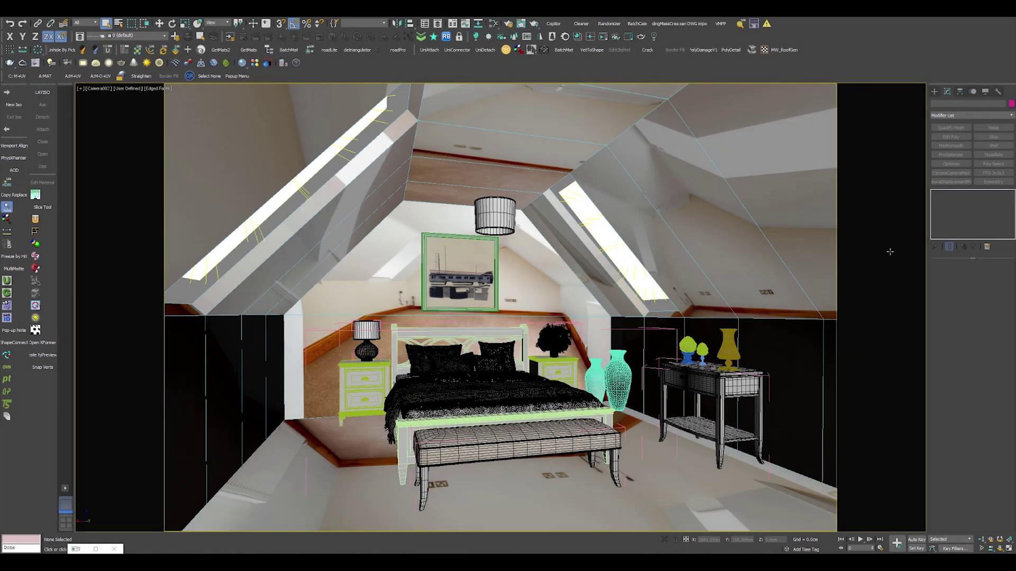
Step: Check the room shaded, return the camera view to wireframe, deselect, and start a Corona test render
key(F3)
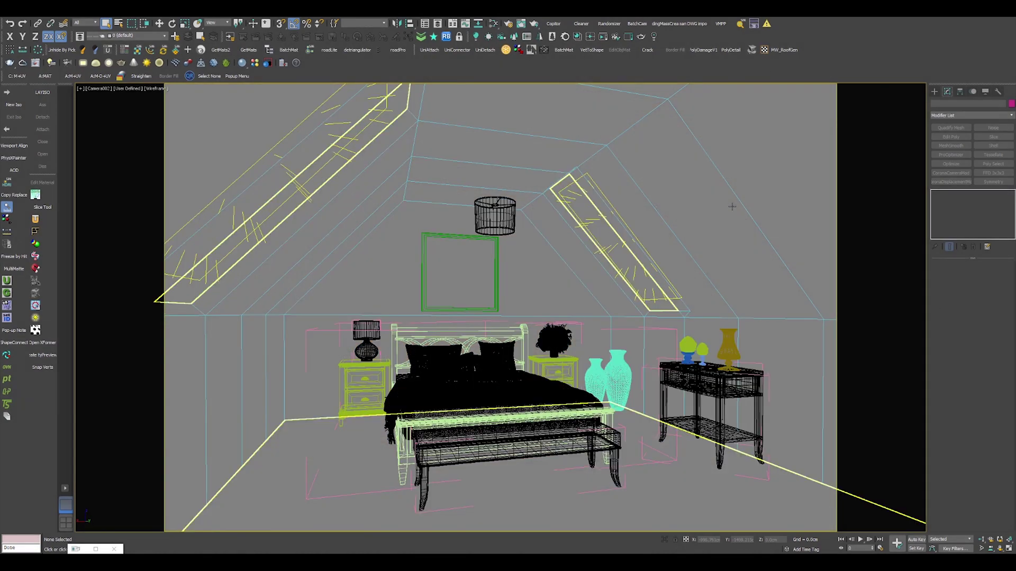
key(alt+w)
key(F3)
click(659, 273)
key(alt+w)
key(F3)
click(551, 289)
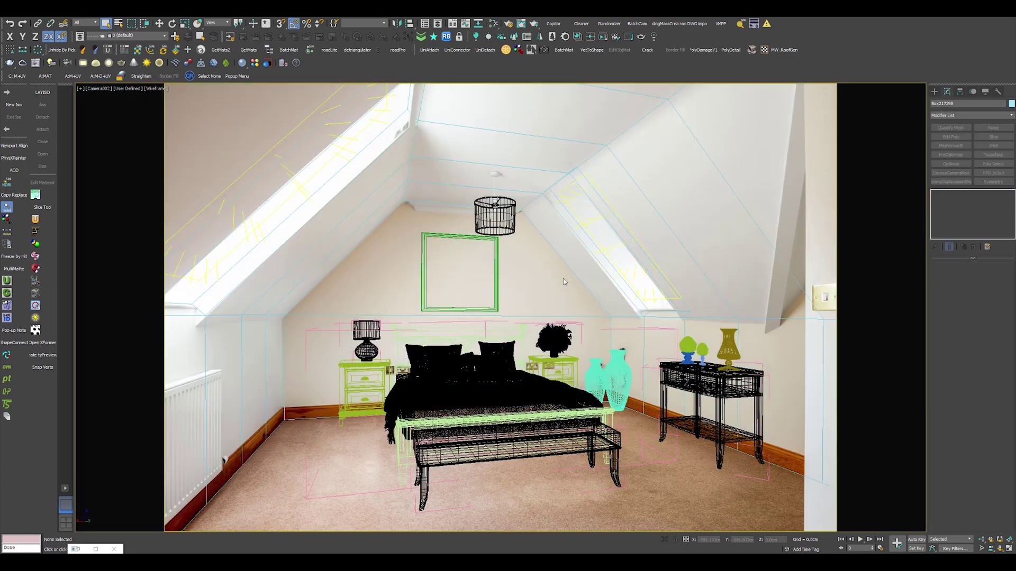
click(602, 37)
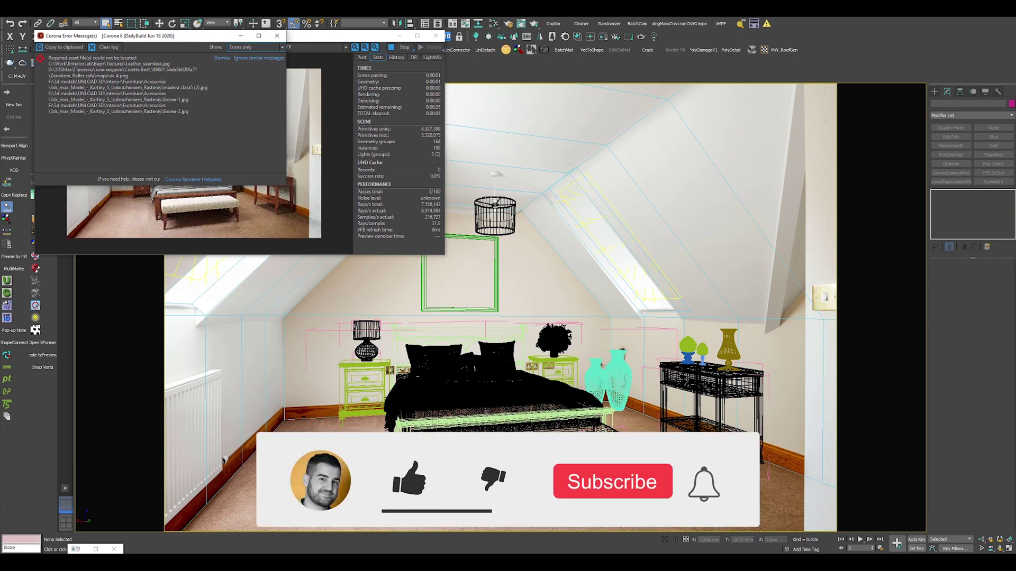
Step: Dismiss the missing-file errors, enlarge and centre the Corona frame buffer, and stop the render
click(253, 58)
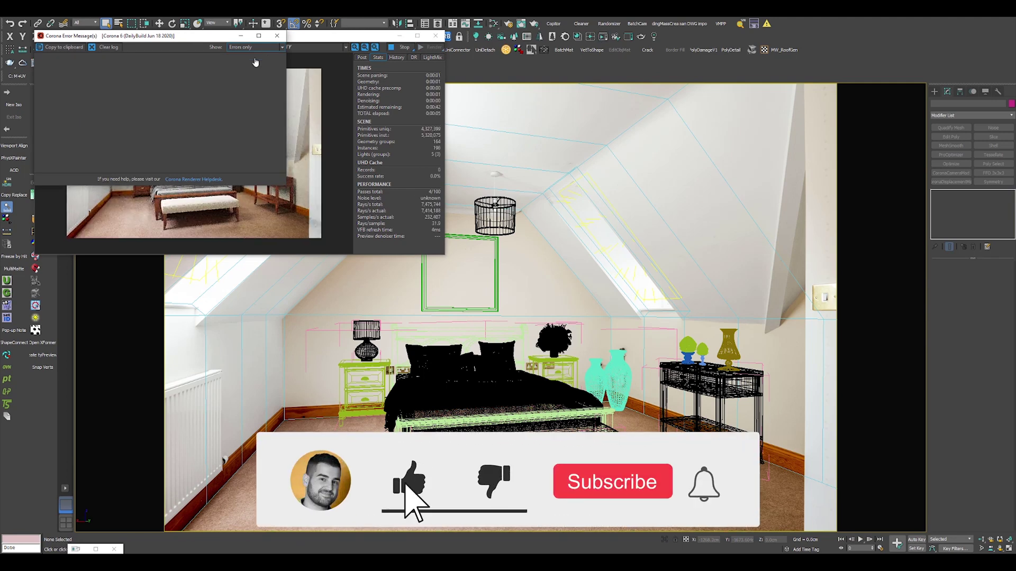
click(277, 36)
drag(286, 36, 560, 104)
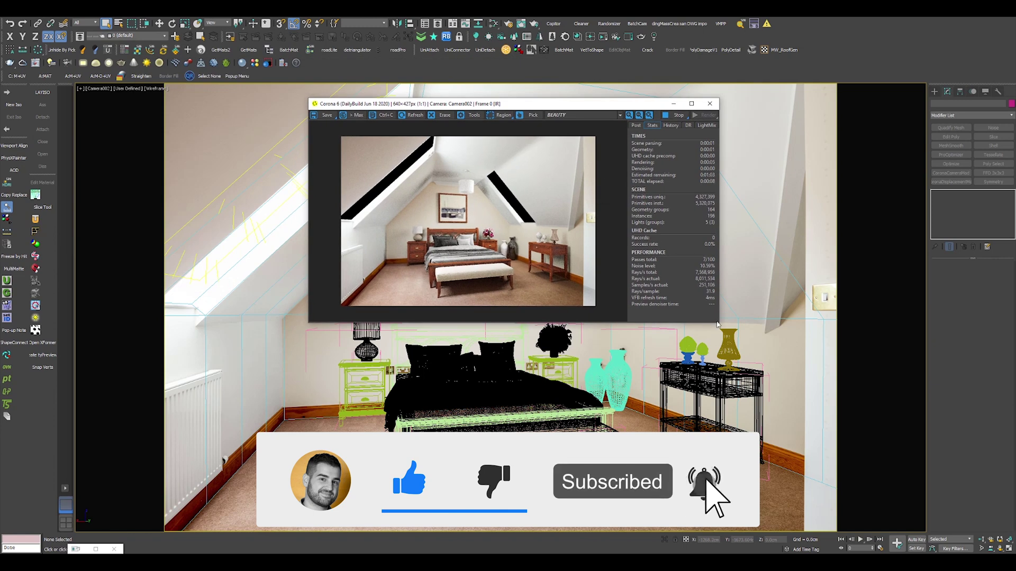
drag(719, 323, 827, 431)
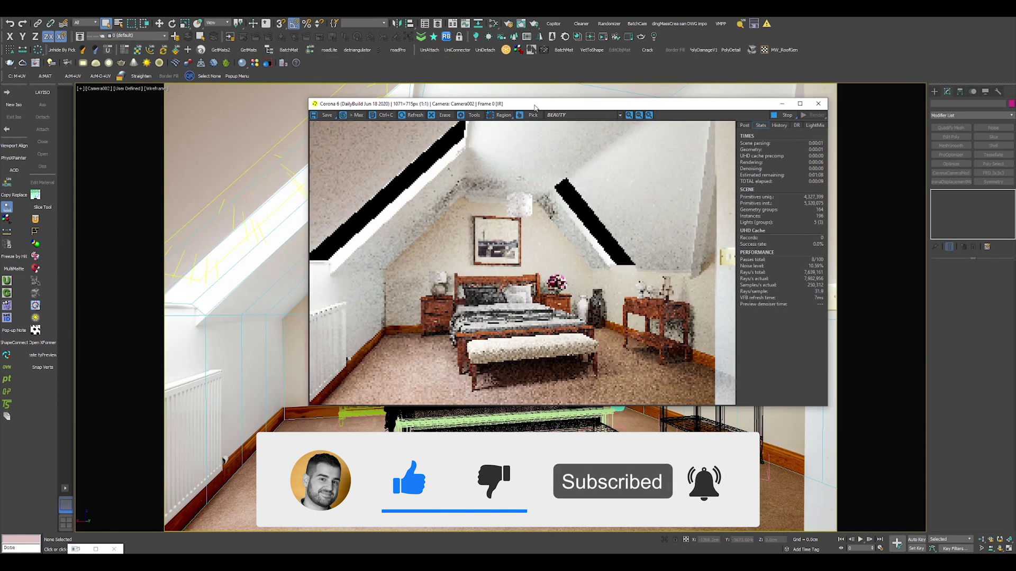
drag(532, 107, 476, 108)
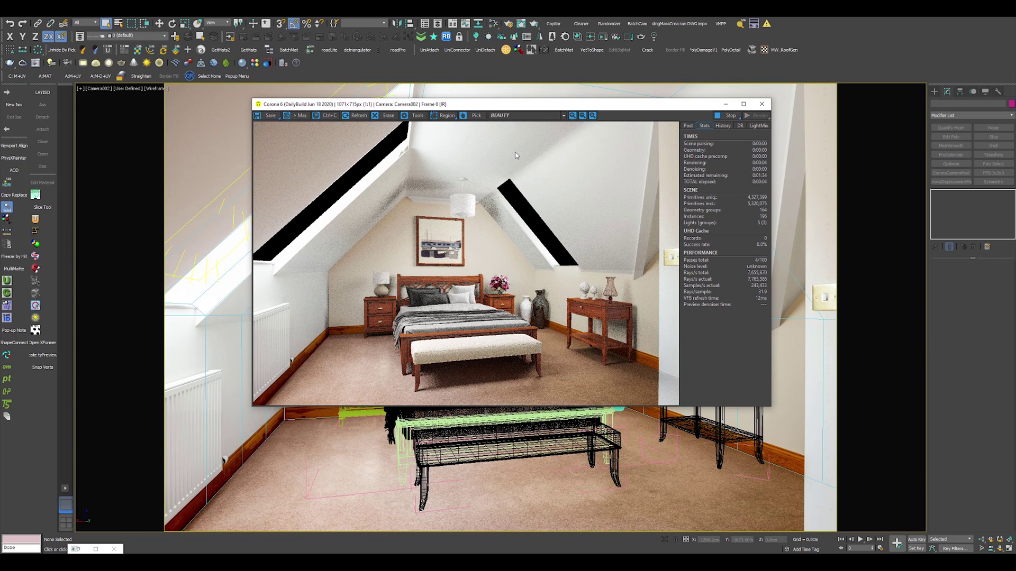
click(731, 115)
Step: Close the Corona frame buffer and set the production renderer to V-Ray 5 in Render Setup
click(755, 105)
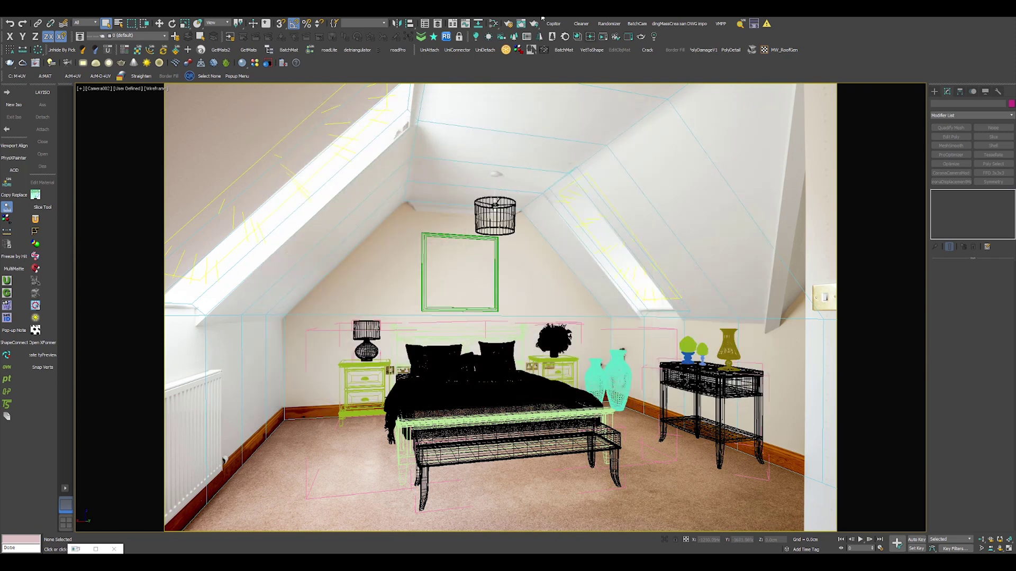
click(508, 25)
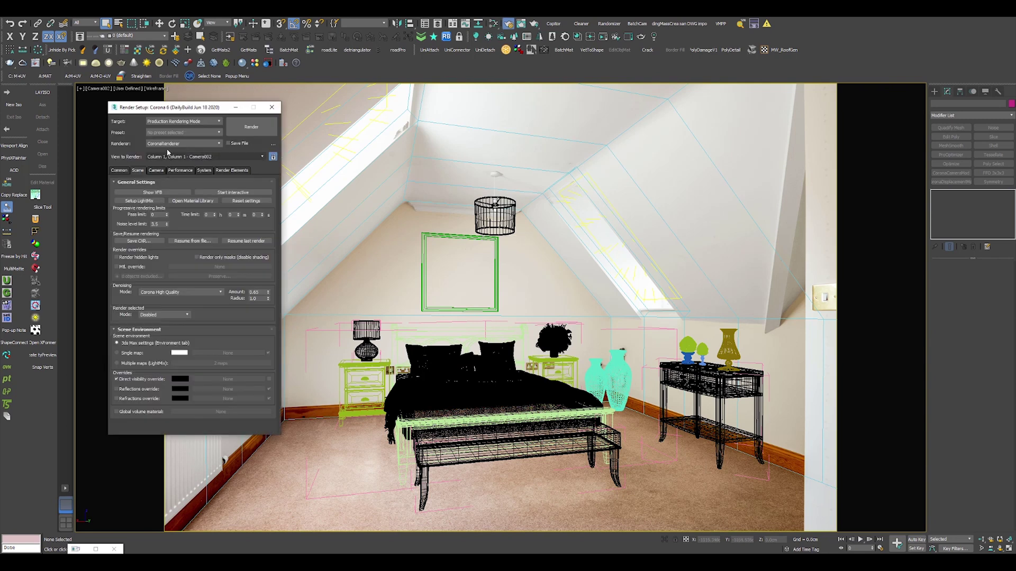
click(169, 146)
click(169, 195)
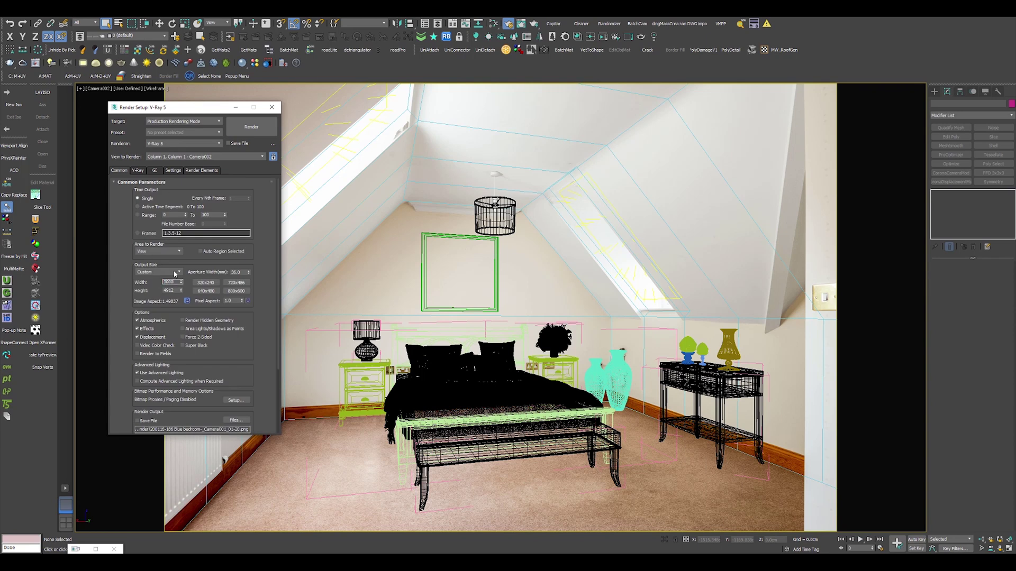
Step: Convert the scene's materials and lights to V-Ray with the V-Ray scene converter
right_click(400, 242)
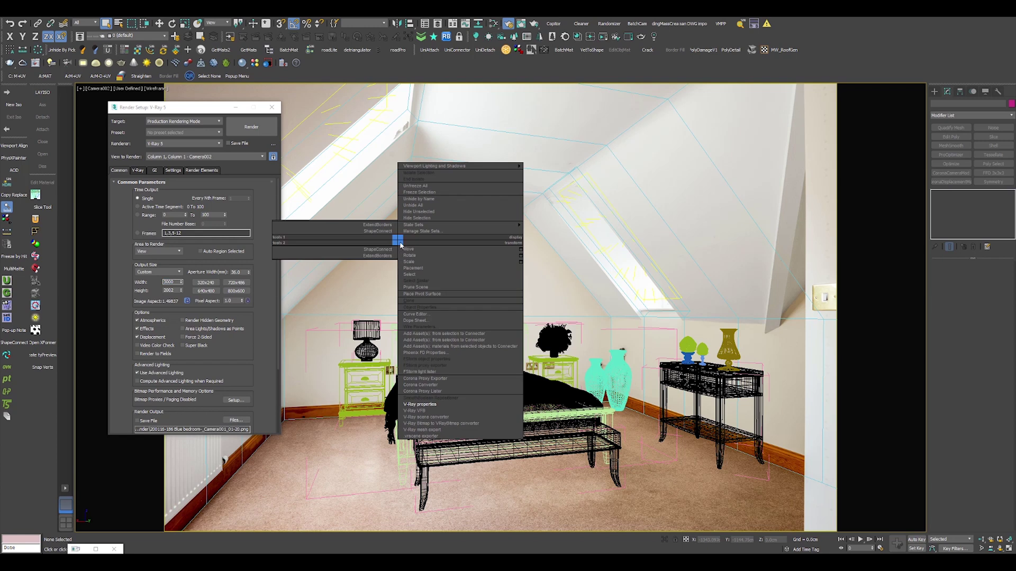
click(434, 418)
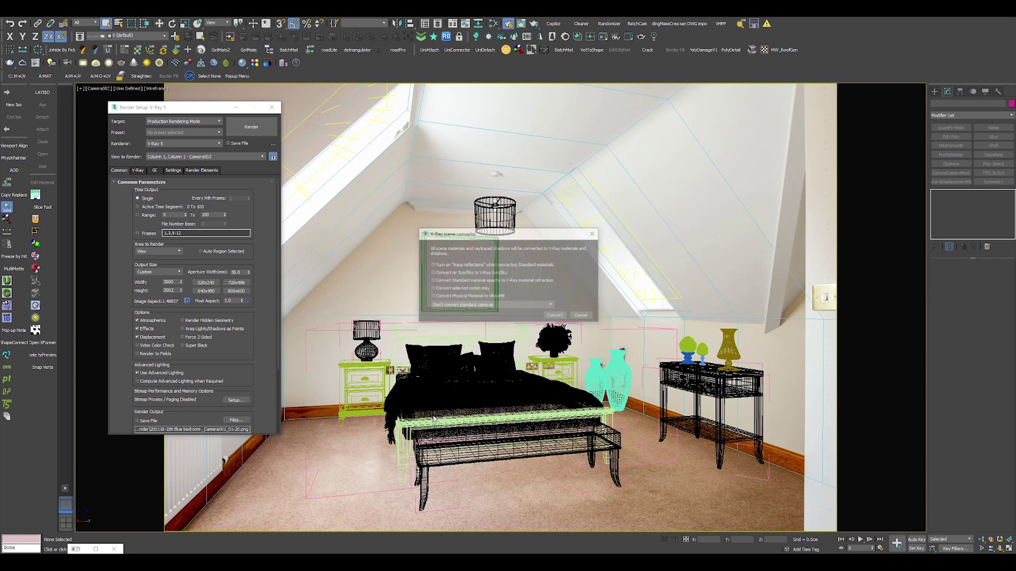
click(556, 316)
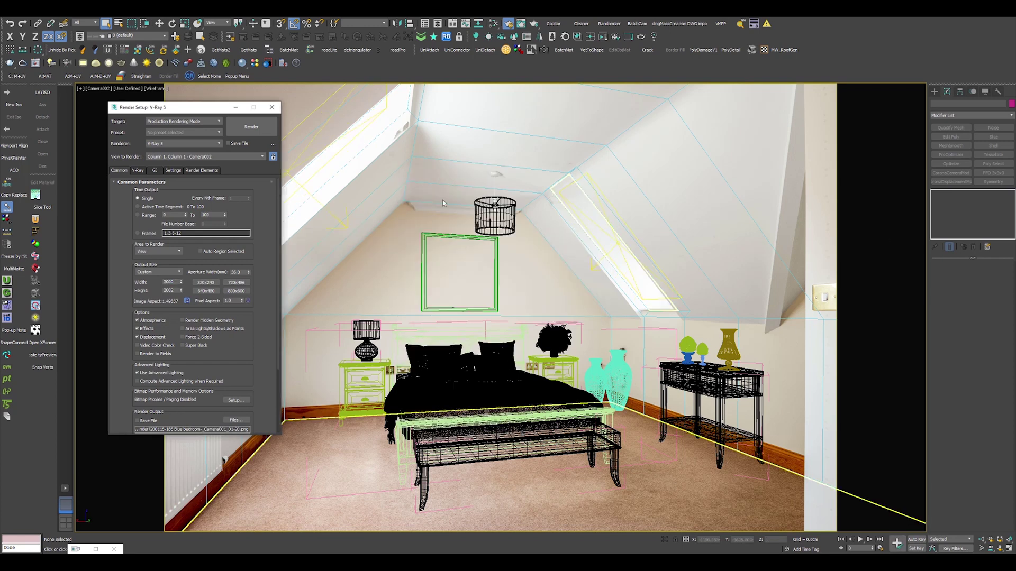
Step: Run an interactive V-Ray IPR preview of the furniture, then stop it and close the frame buffer
click(138, 169)
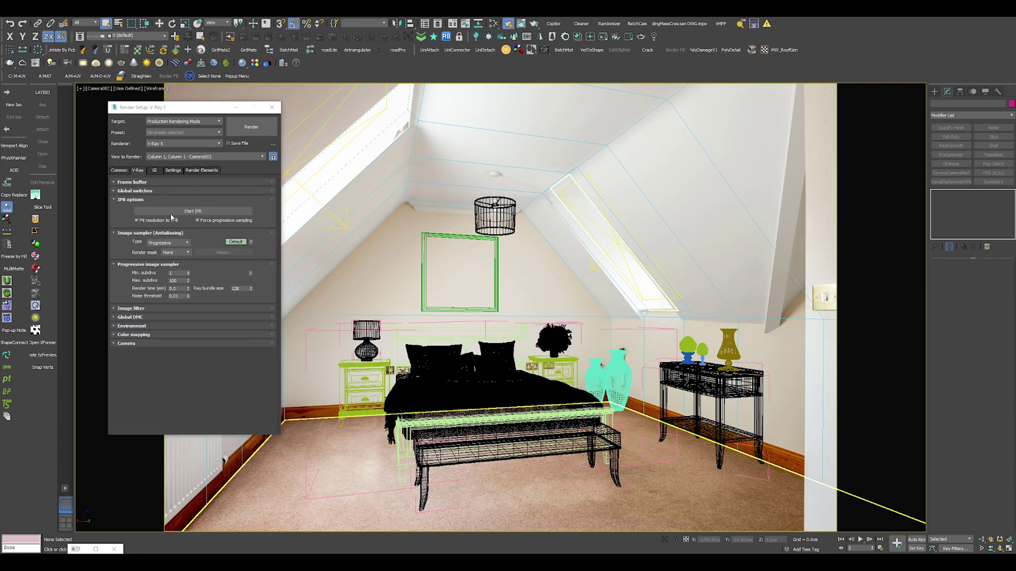
click(163, 211)
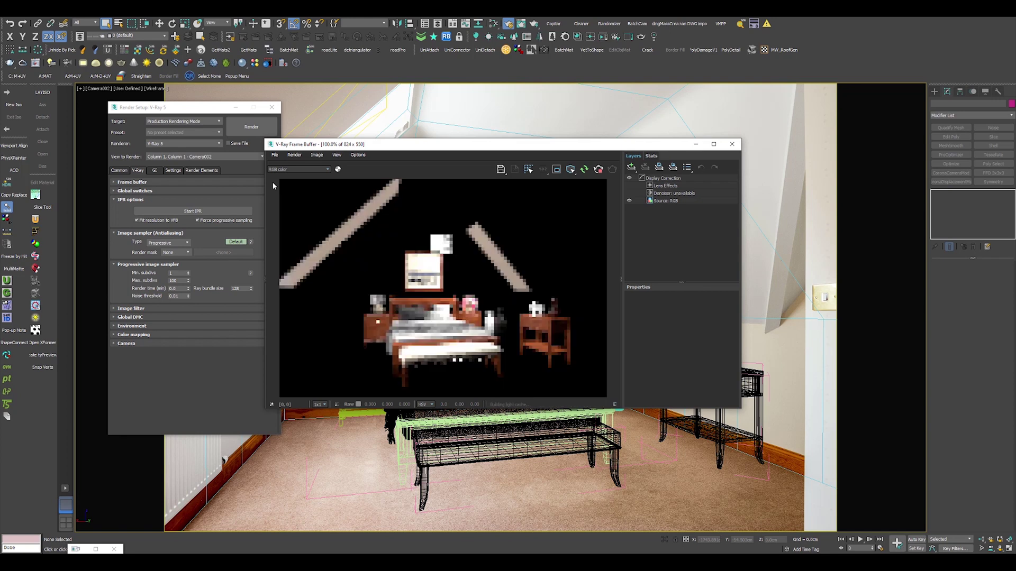
drag(449, 149, 507, 169)
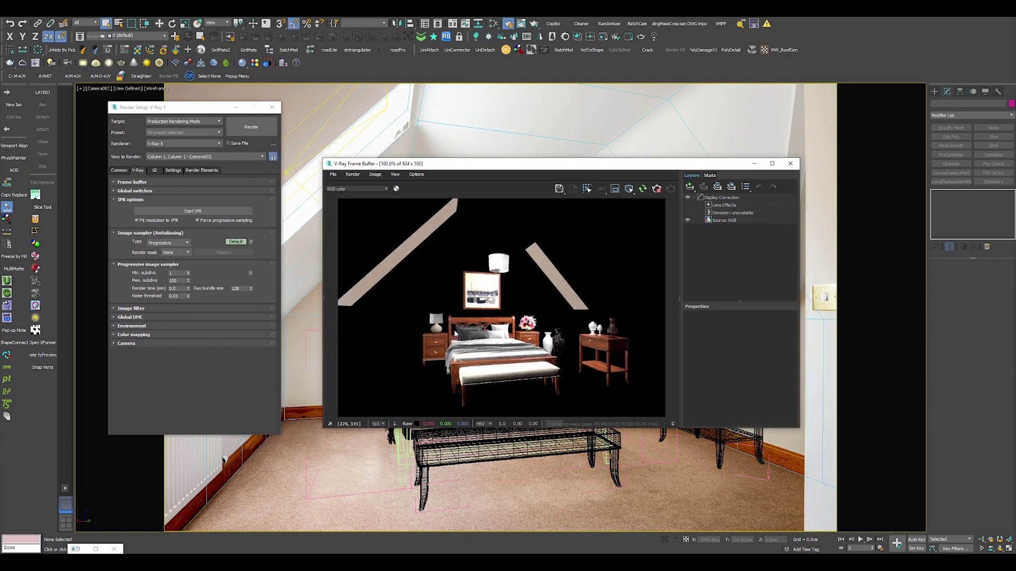
click(659, 191)
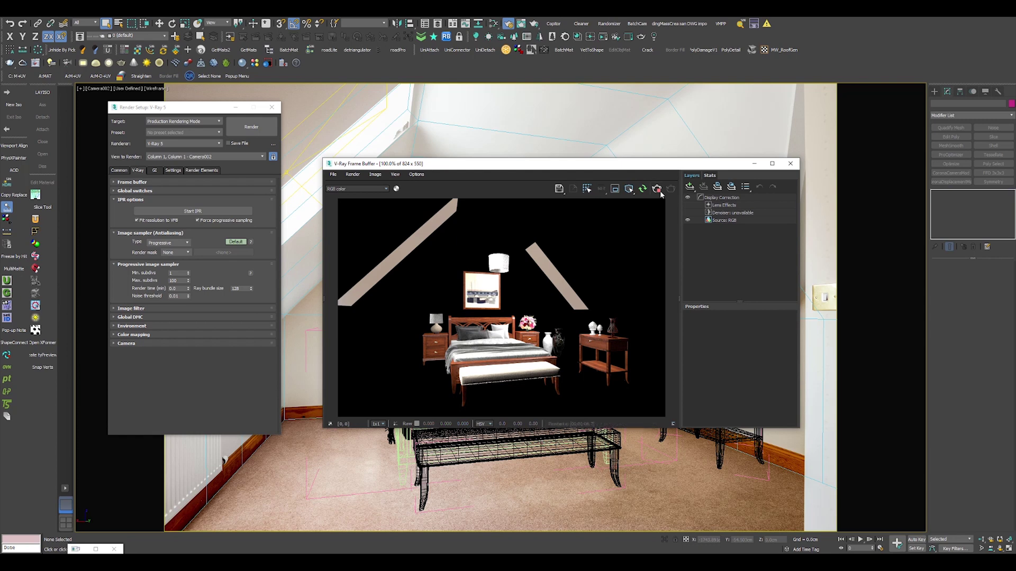
click(789, 166)
Step: Open the Slate Material Editor and switch on Cast shadows for the VRayLight CoronaLight001
key(m)
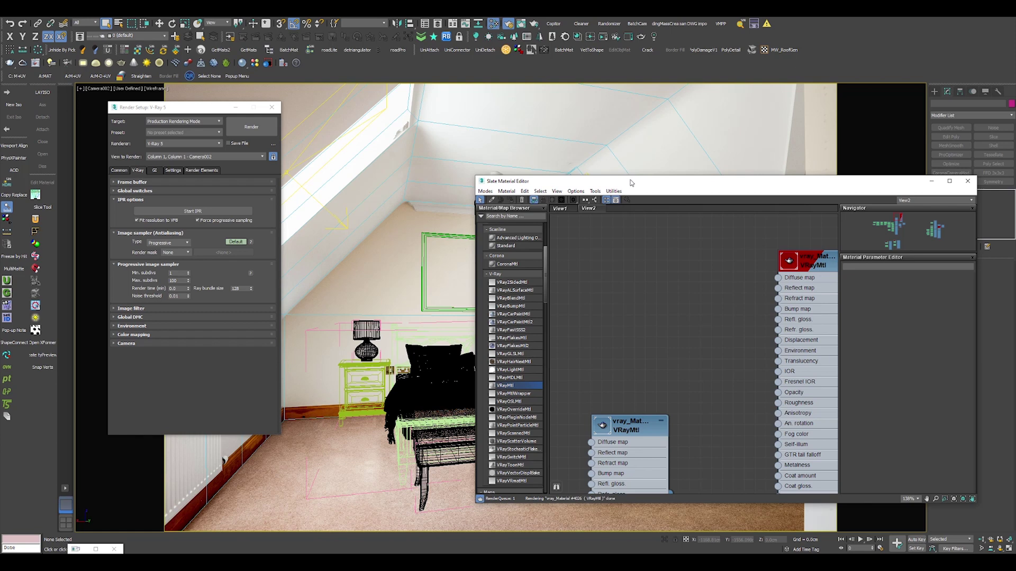
drag(630, 179, 491, 286)
click(616, 246)
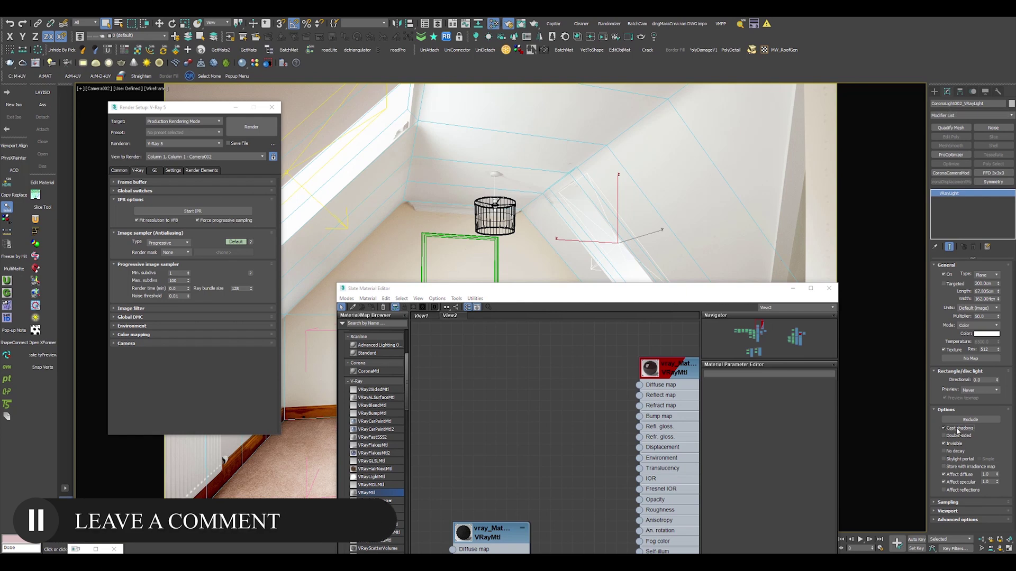
click(598, 254)
click(955, 430)
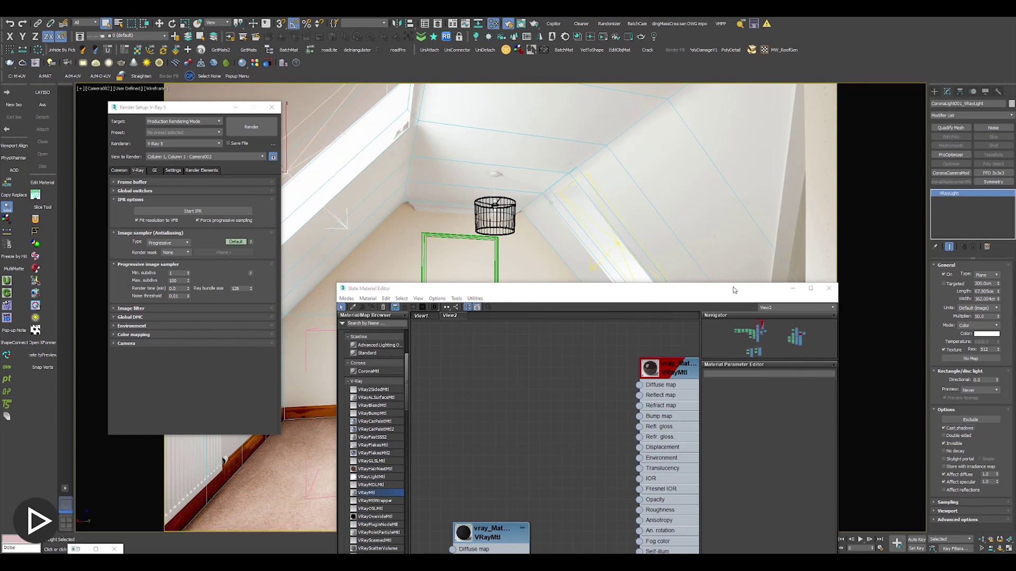
drag(709, 288, 701, 183)
drag(703, 145, 679, 131)
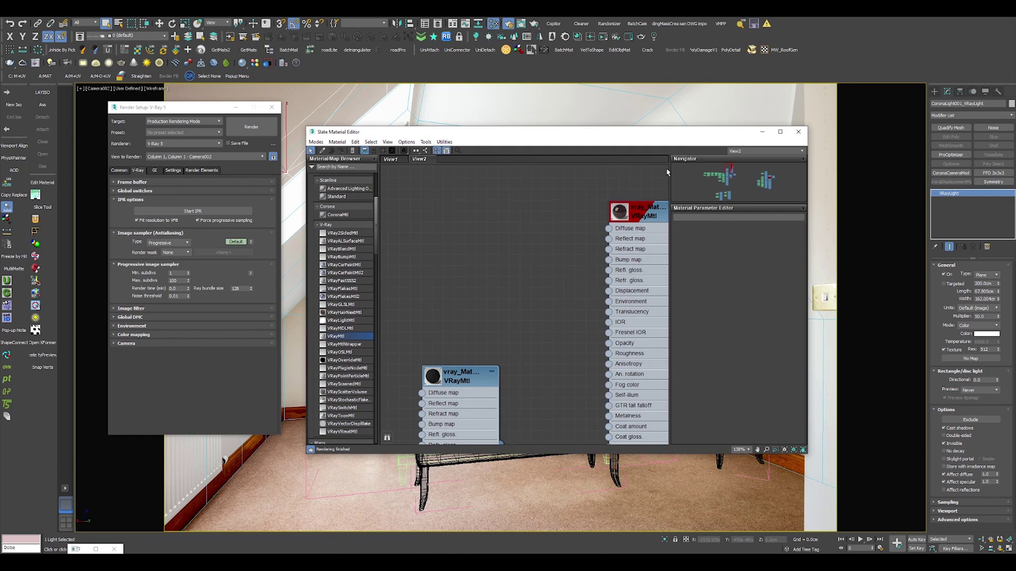
Step: Delete the View2 node view from the Slate Material Editor
right_click(419, 159)
click(439, 181)
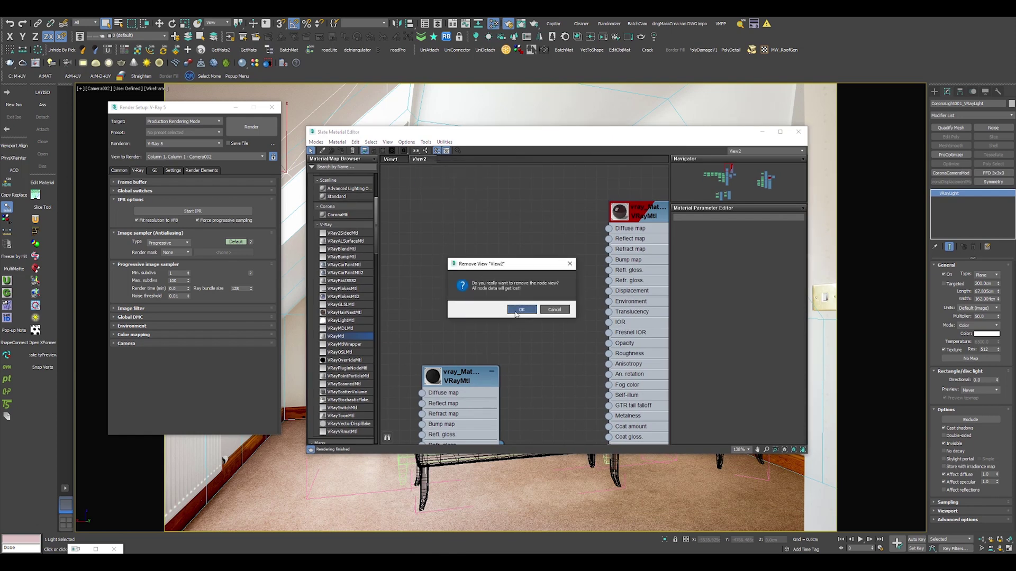
click(521, 309)
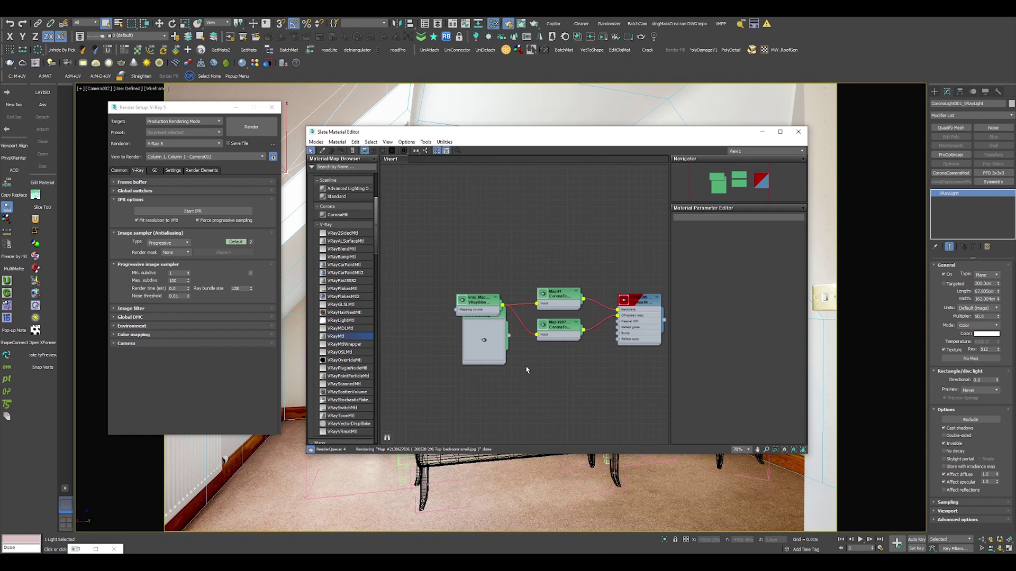
Step: Inspect the CoronaBitmap node holding the 3000 × 2002 bedroom photo
scroll(526, 370, down, 2)
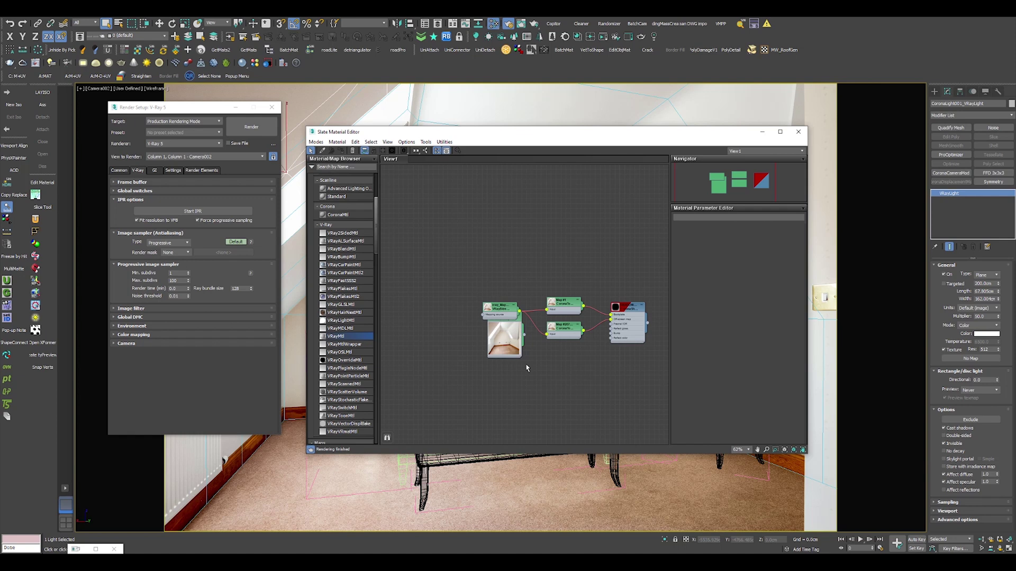
scroll(529, 329, up, 5)
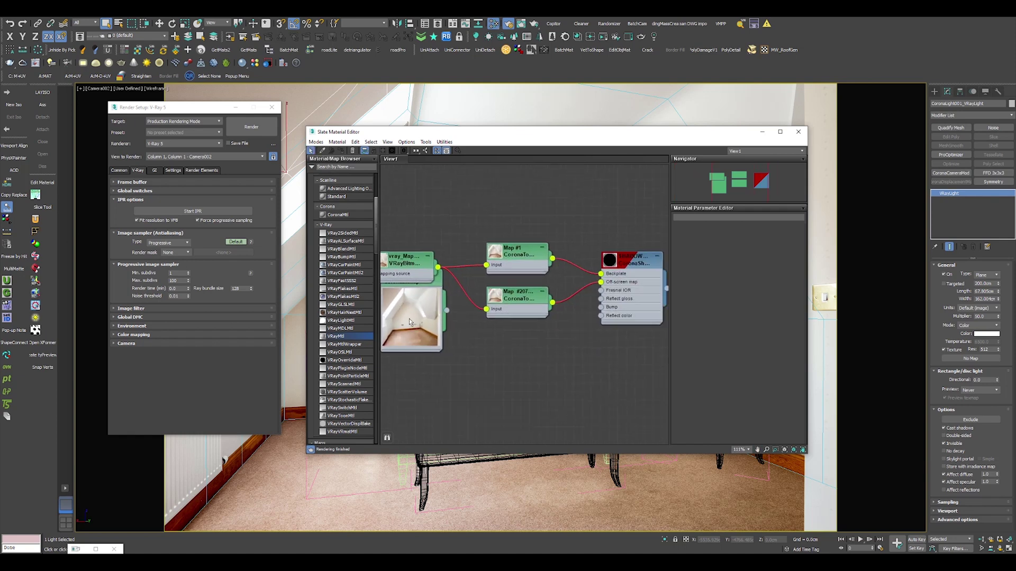
scroll(404, 343, down, 1)
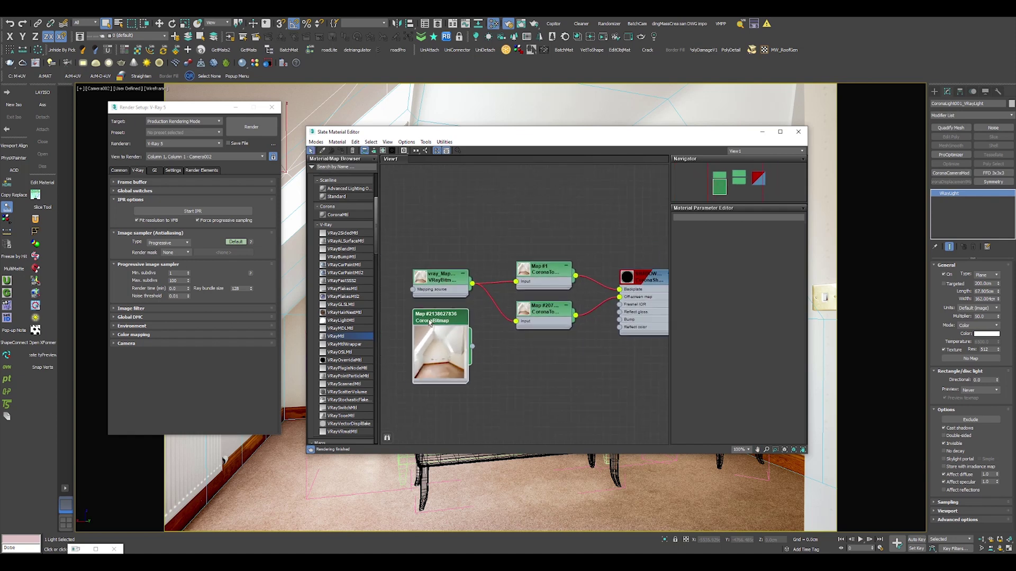
double_click(430, 323)
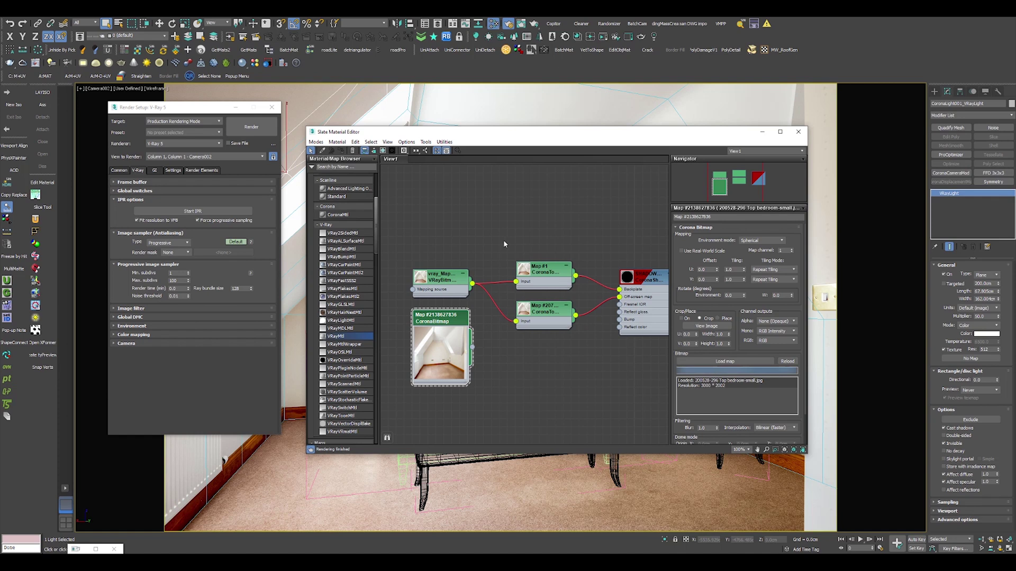
scroll(458, 229, down, 3)
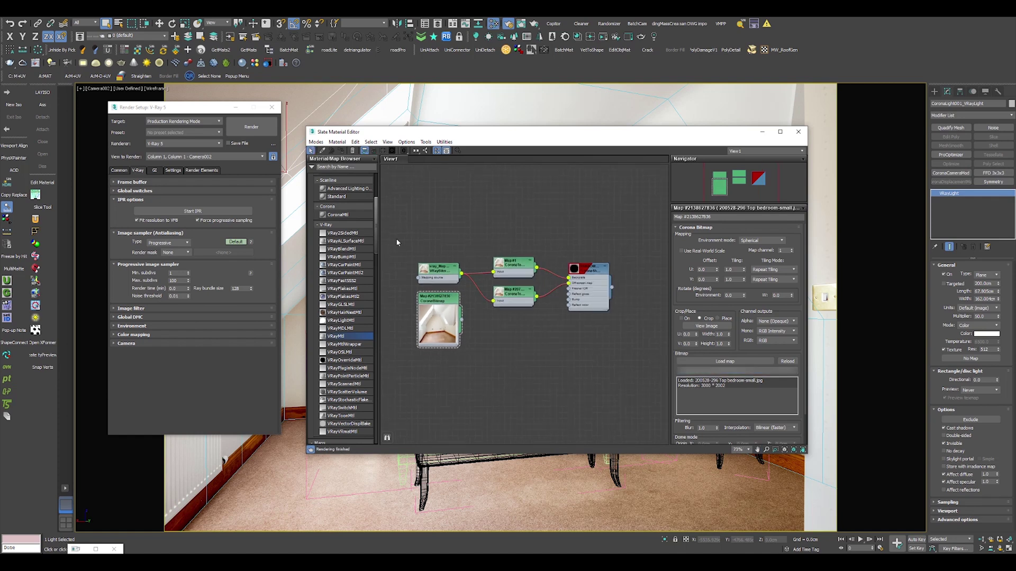
Step: Clear all nodes from the Slate view and add a new Bitmap map node
key(ctrl+a)
key(Delete)
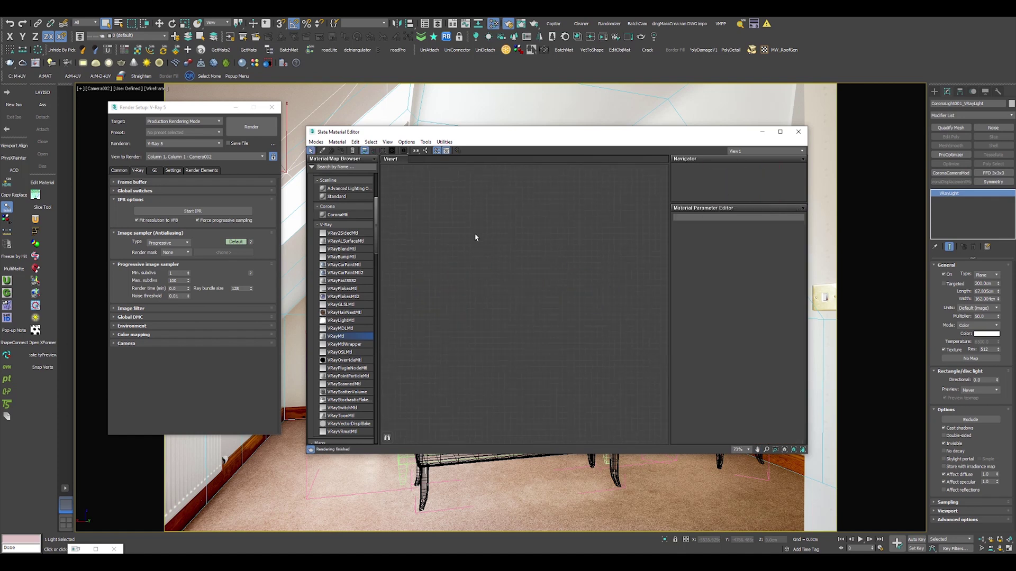
right_click(476, 237)
mouse_move(508, 256)
mouse_move(591, 259)
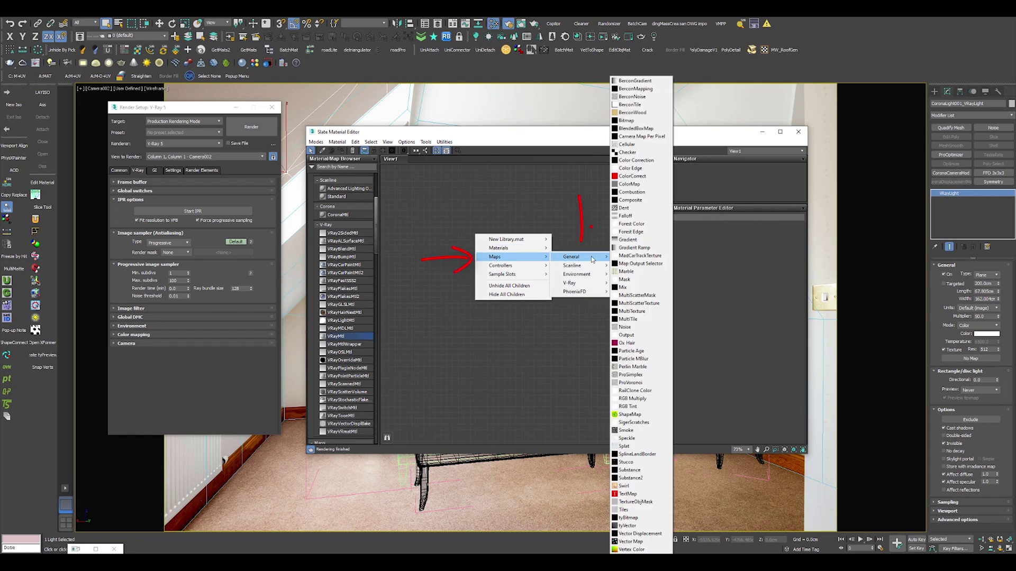
click(627, 120)
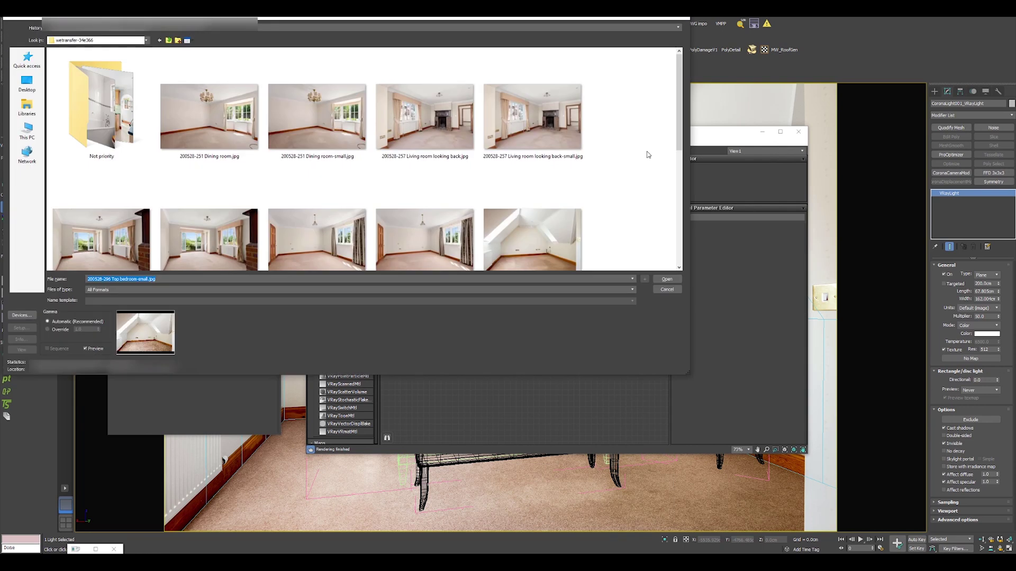
Step: Load 200528-296 Top bedroom-small.jpg into the bitmap and set its mapping to Environ Screen
scroll(613, 199, down, 5)
scroll(361, 223, up, 1)
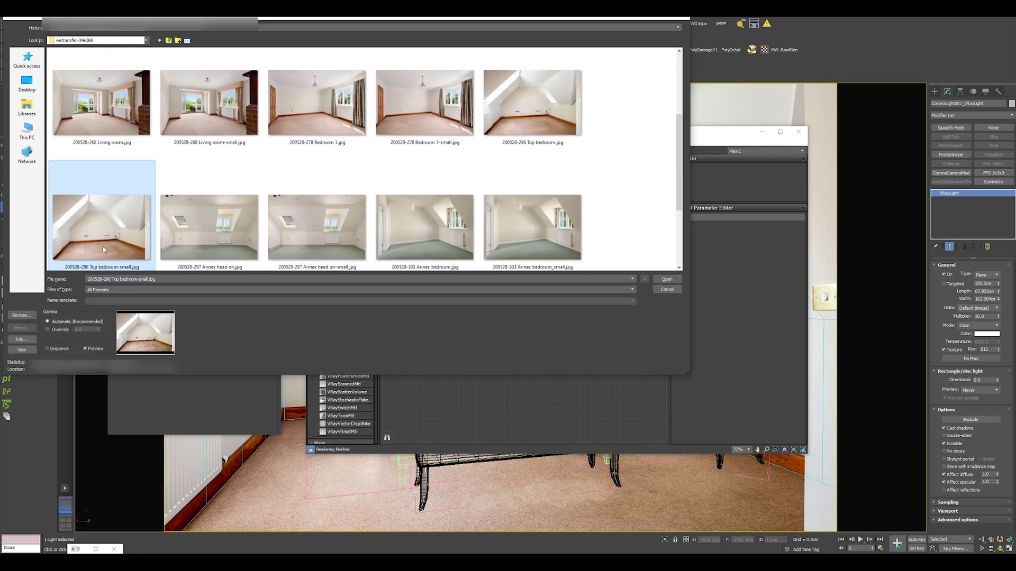
double_click(112, 246)
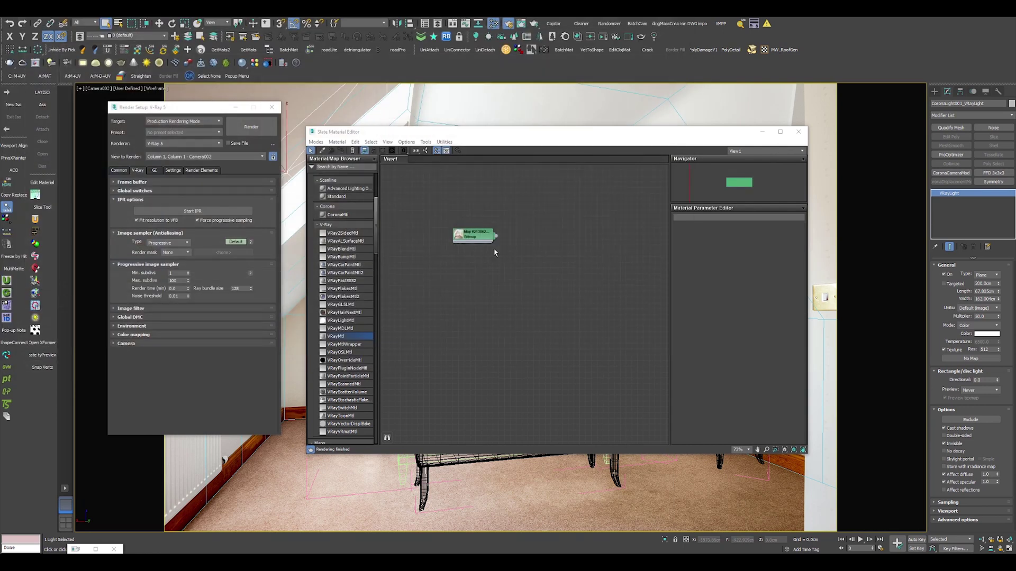
double_click(469, 236)
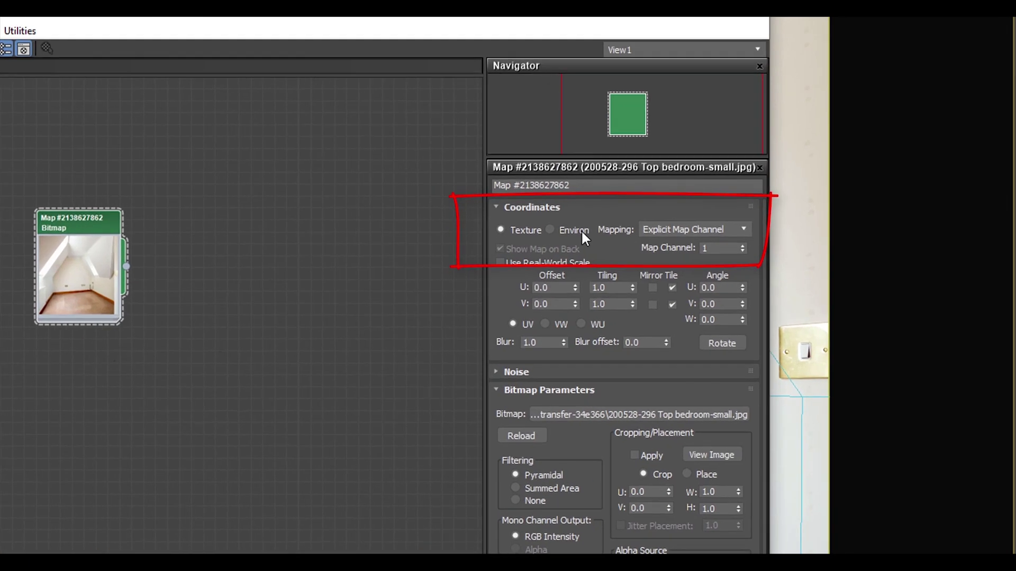
click(703, 239)
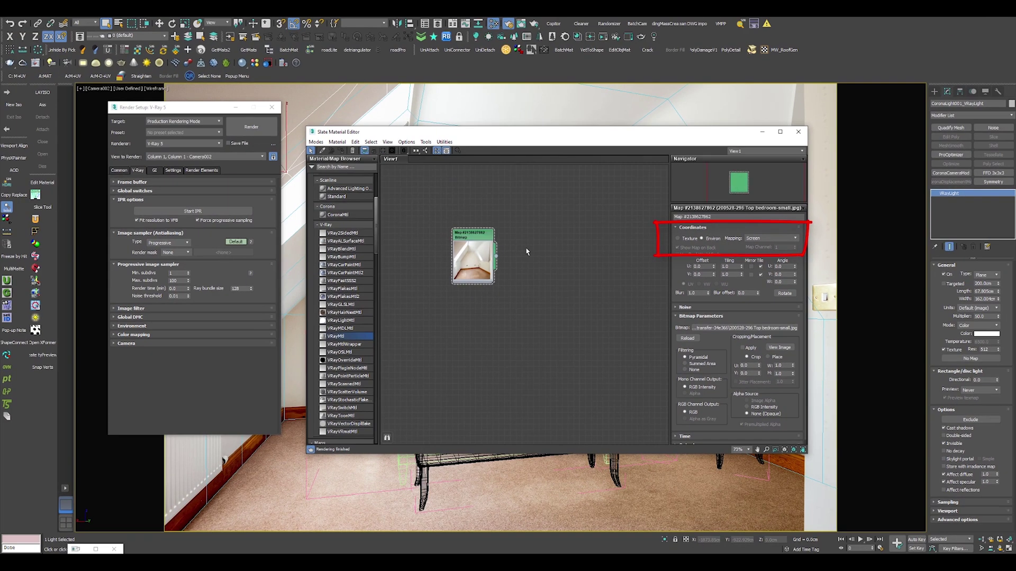
Step: Add a Scanline Standard material node beside the bedroom photo bitmap
right_click(386, 232)
mouse_move(417, 249)
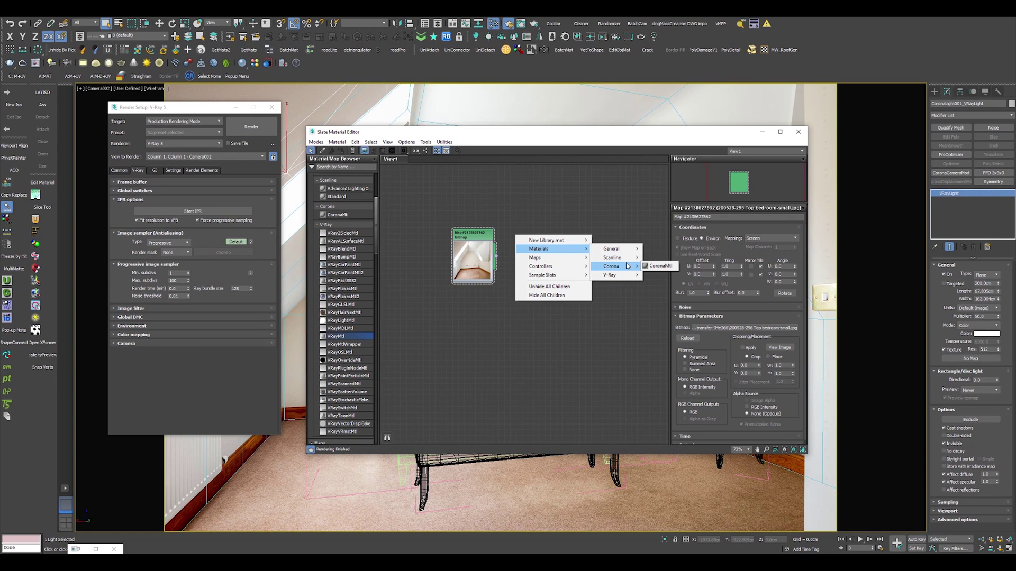
mouse_move(628, 251)
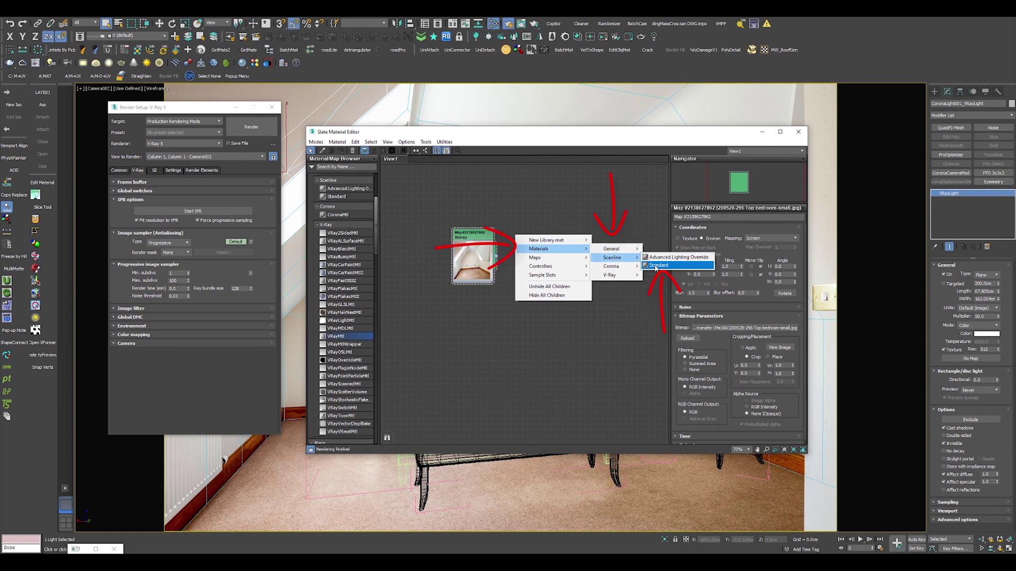
click(656, 268)
drag(516, 239, 523, 238)
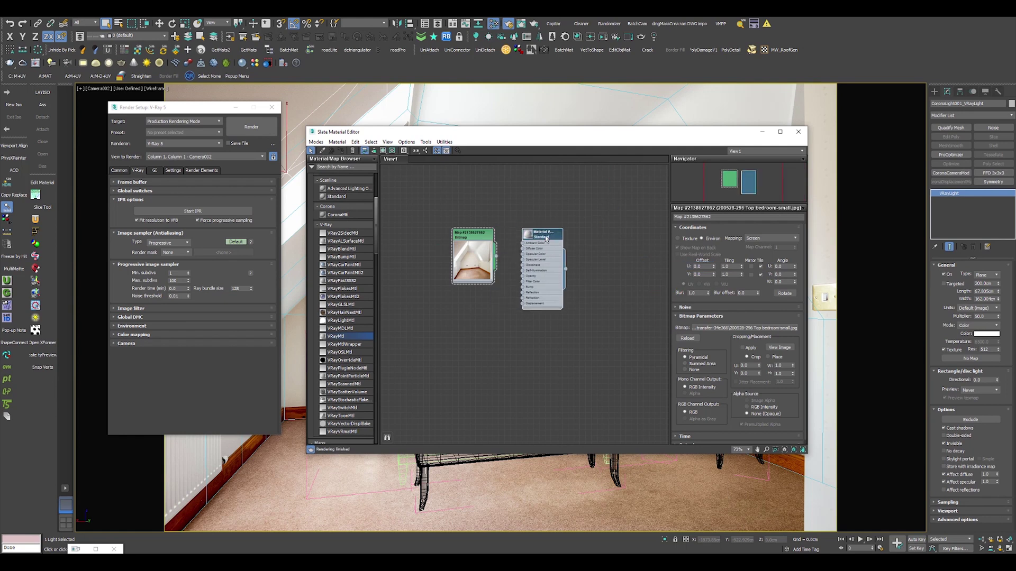
Step: Add a VRayMtlWrapper node and wire the Standard material into its base material
right_click(591, 238)
mouse_move(614, 249)
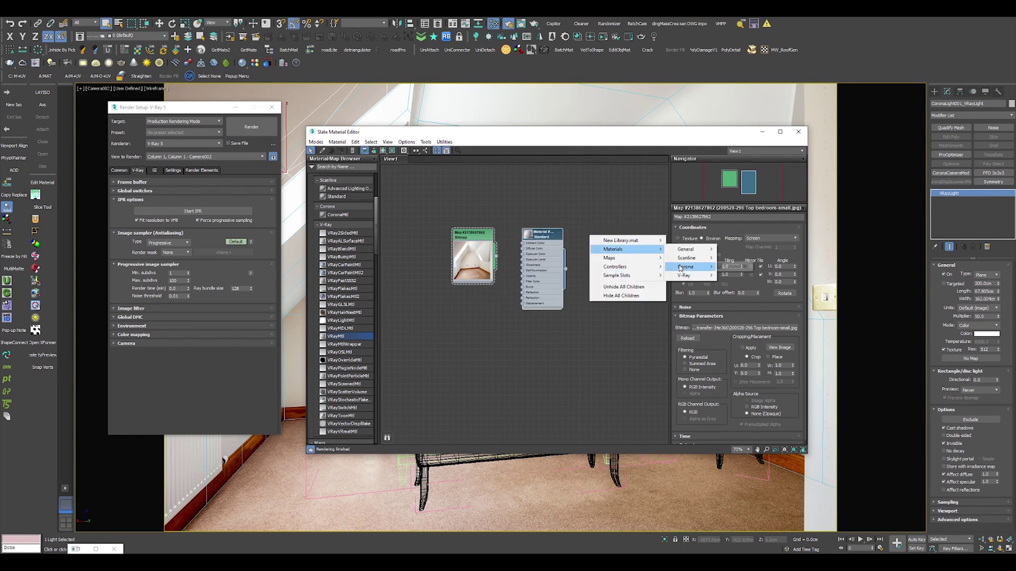
mouse_move(683, 276)
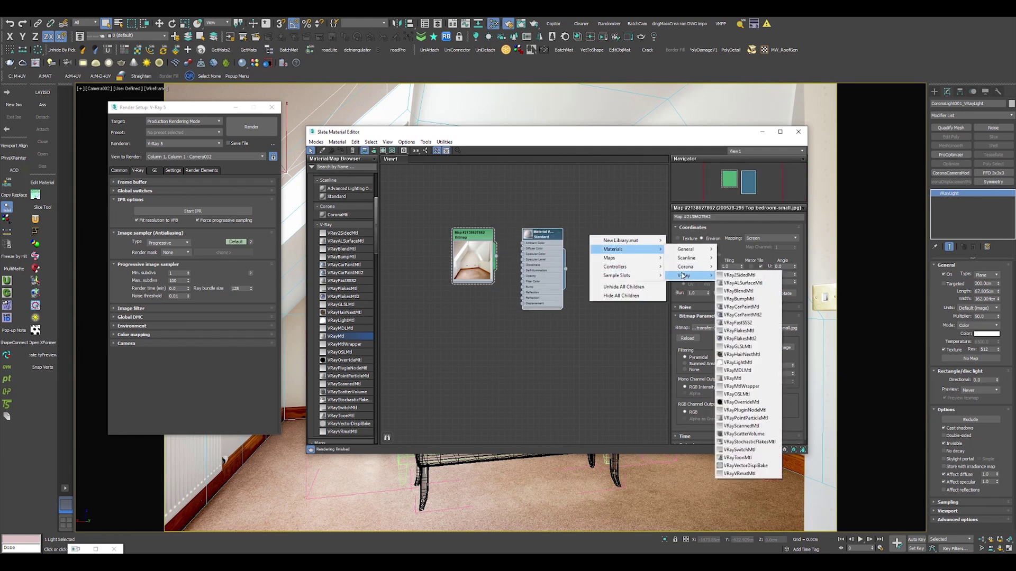
click(750, 387)
drag(592, 237, 585, 247)
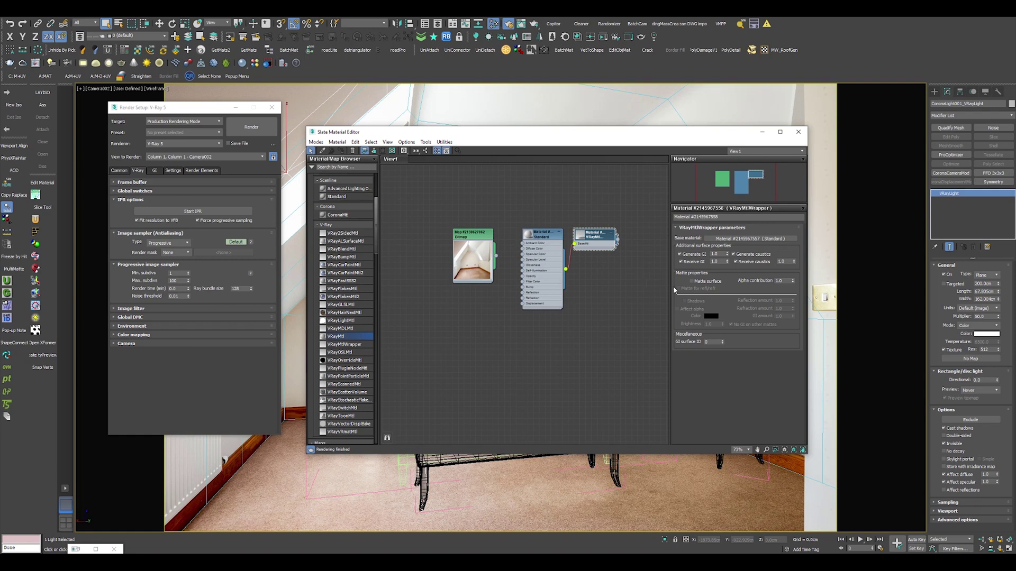
Step: Select the room's wall box and start an interactive V-Ray render of the camera view
click(449, 102)
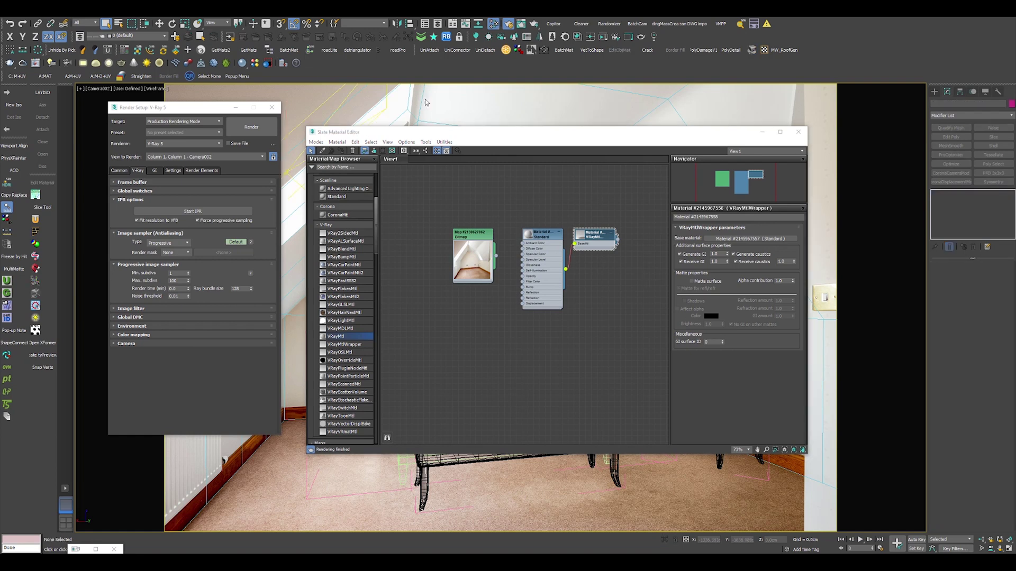
right_click(610, 262)
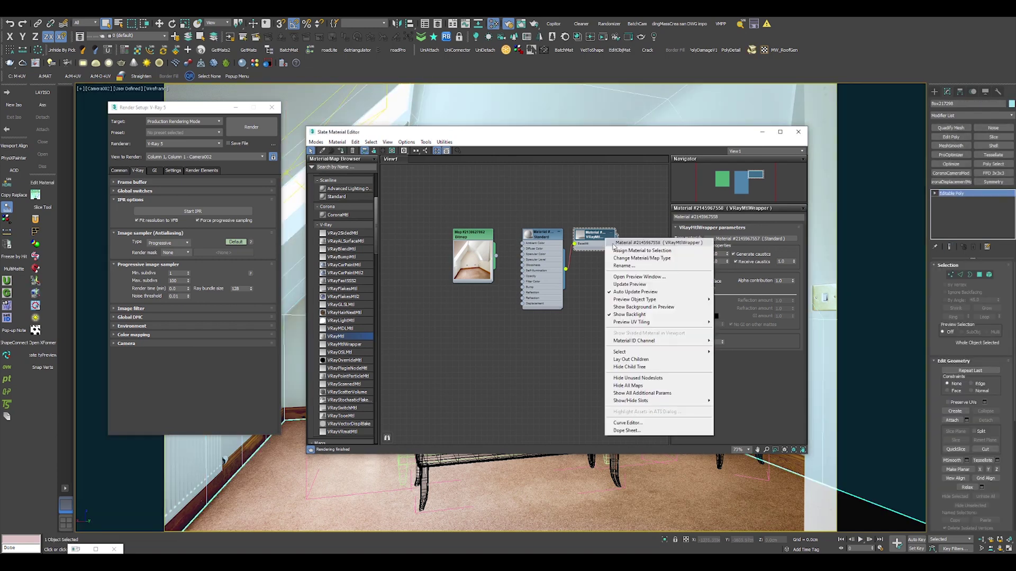
click(206, 210)
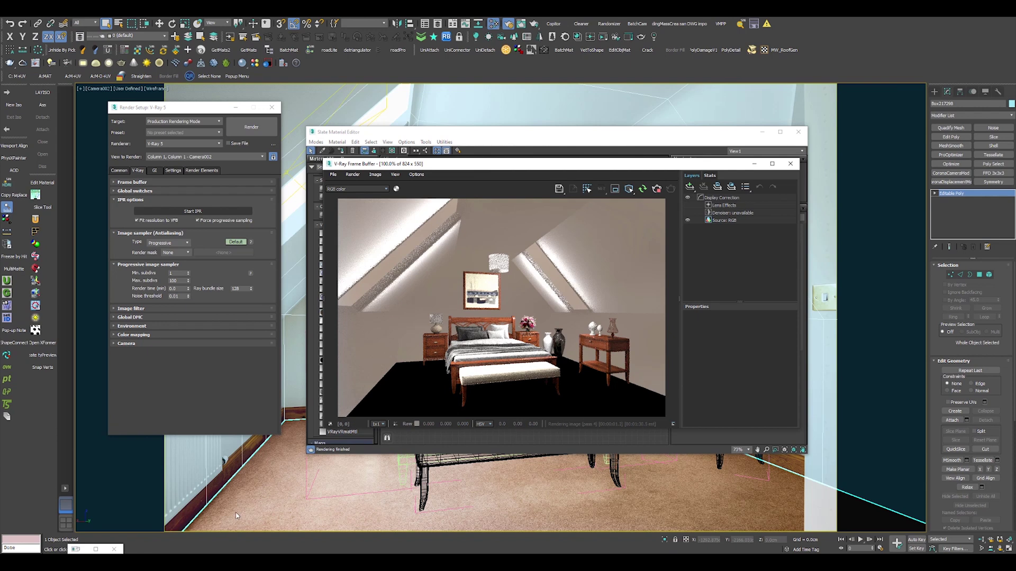
Step: Add the second room object to the selection and assign the wrapper material to both
ctrl+click(228, 518)
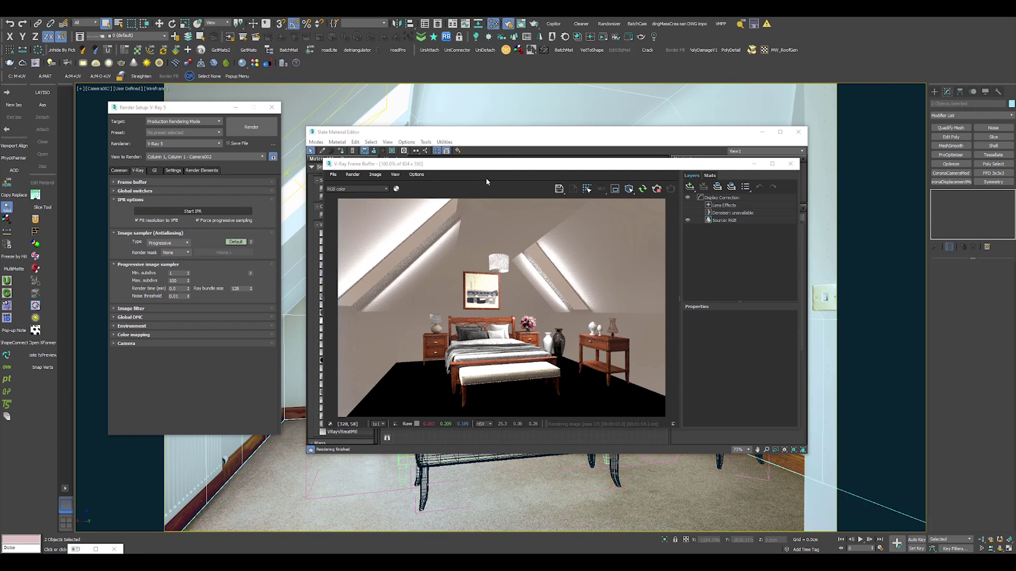
drag(486, 166, 325, 227)
drag(535, 138, 629, 79)
right_click(681, 176)
key(Escape)
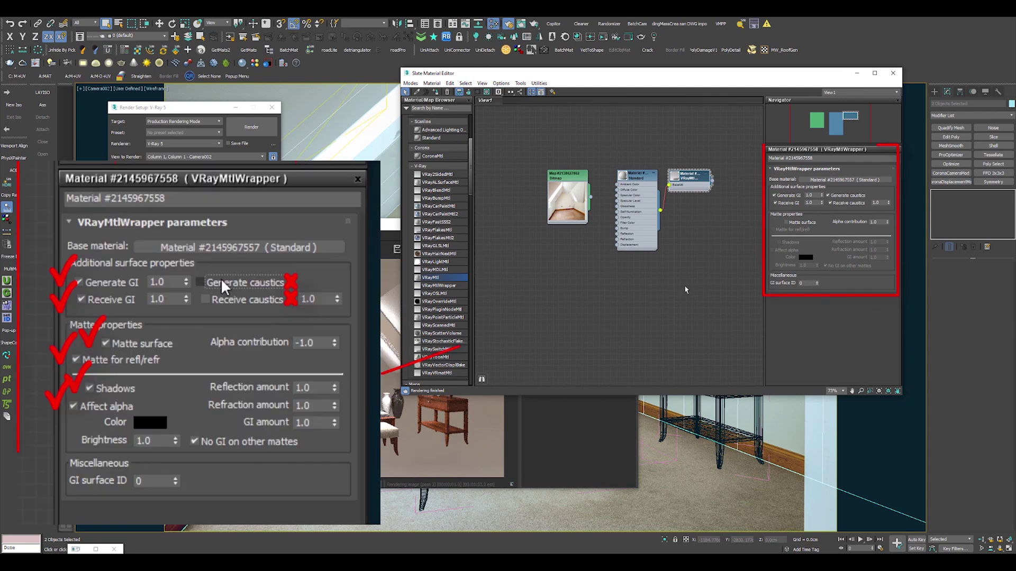
Step: Enable Matte surface, Shadows, Matte for refl/refr, Affect alpha, alpha contribution -1.0; disable caustics
click(798, 223)
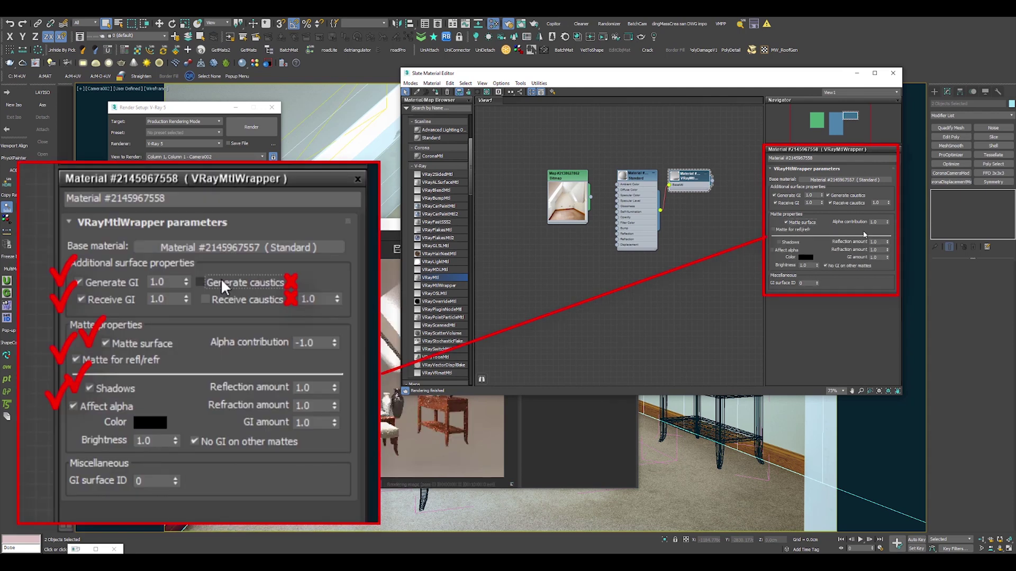
right_click(888, 226)
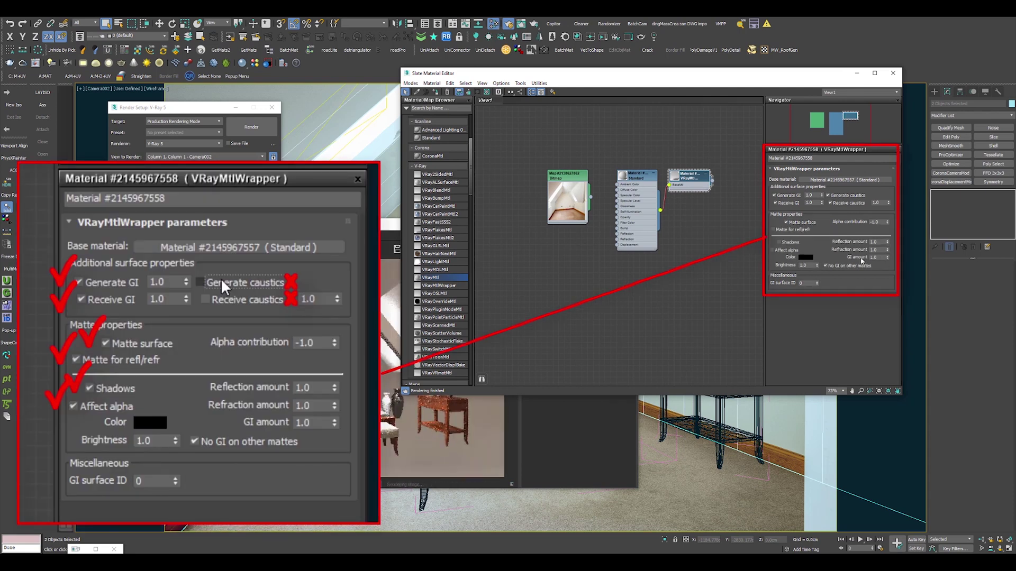
click(786, 244)
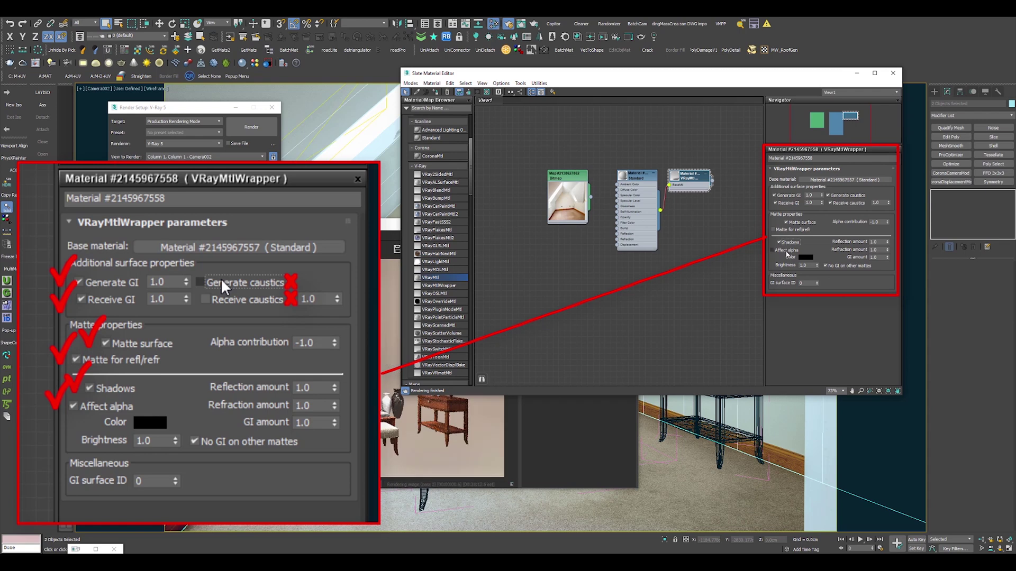
click(792, 231)
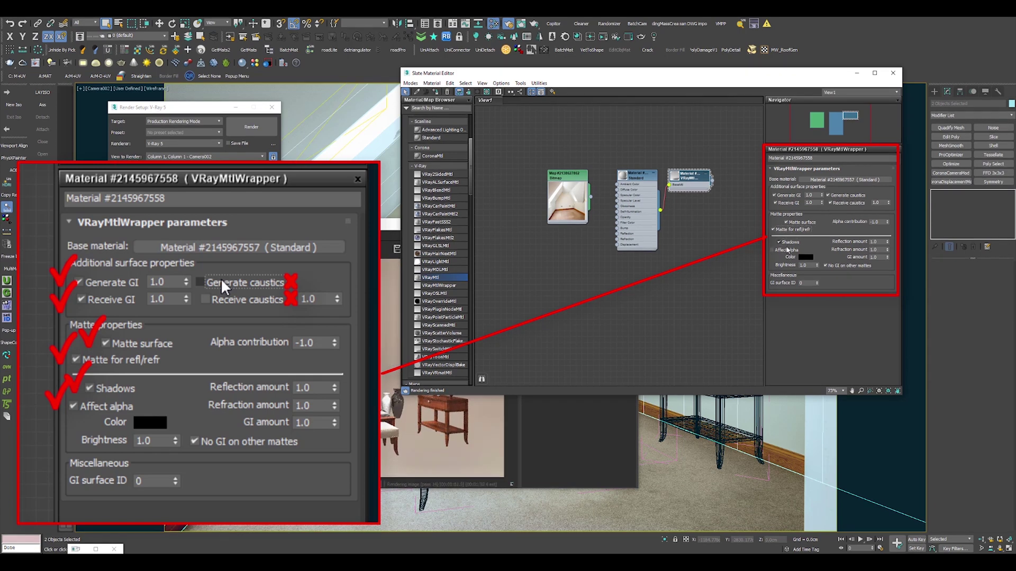
click(786, 251)
click(830, 204)
click(837, 196)
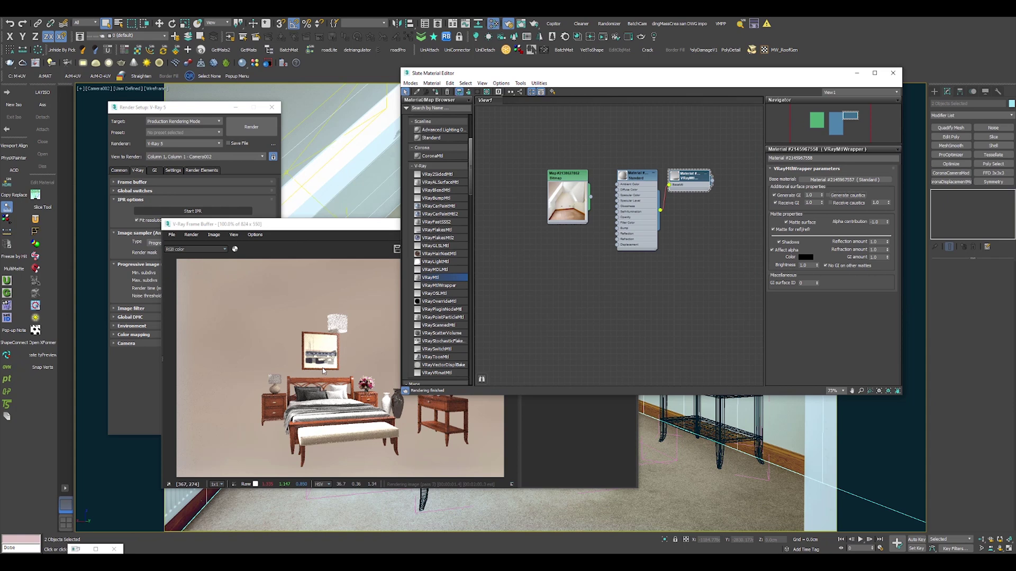
Step: Stop the interactive render in the V-Ray Frame Buffer
click(323, 371)
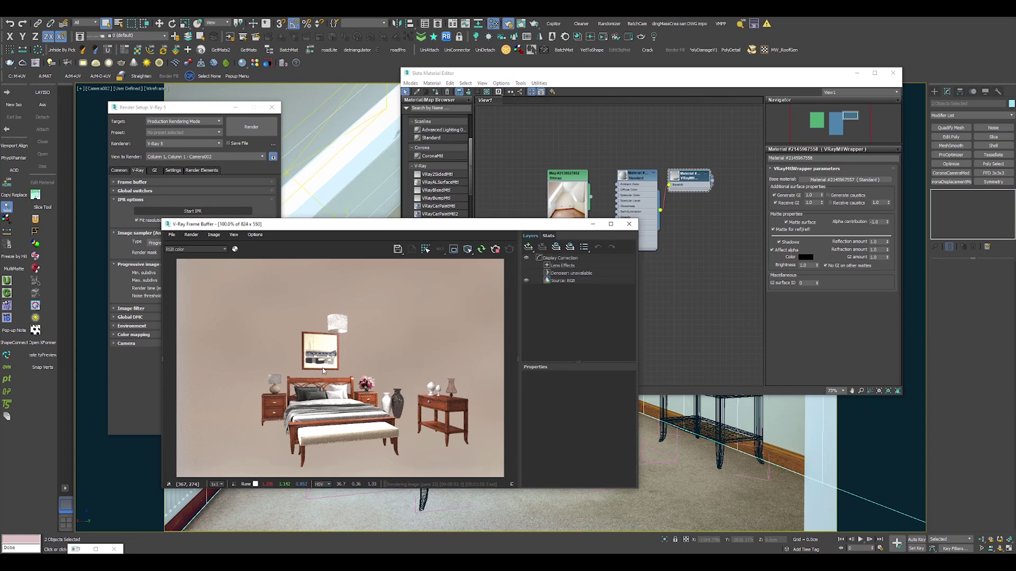
click(676, 152)
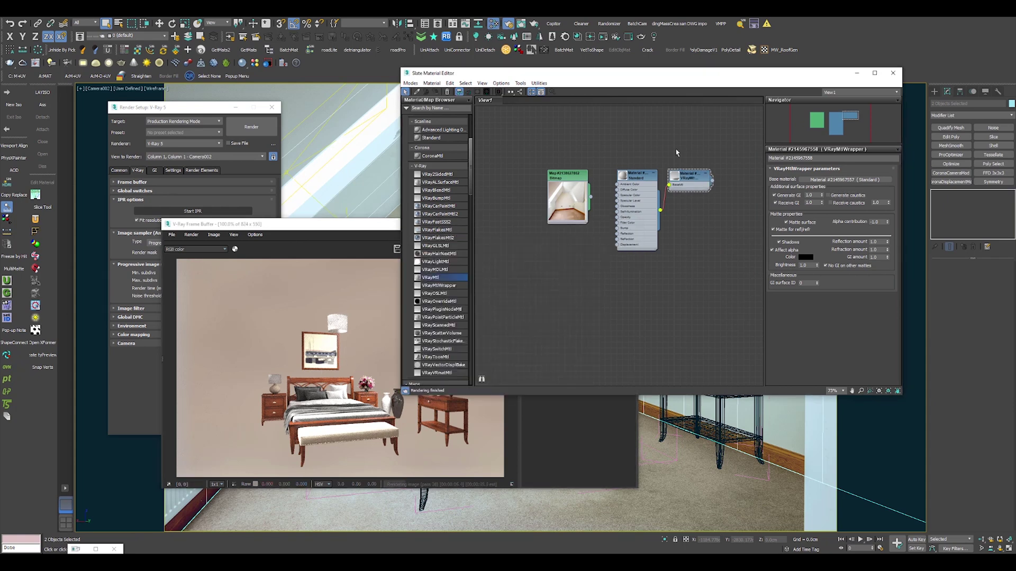
click(360, 230)
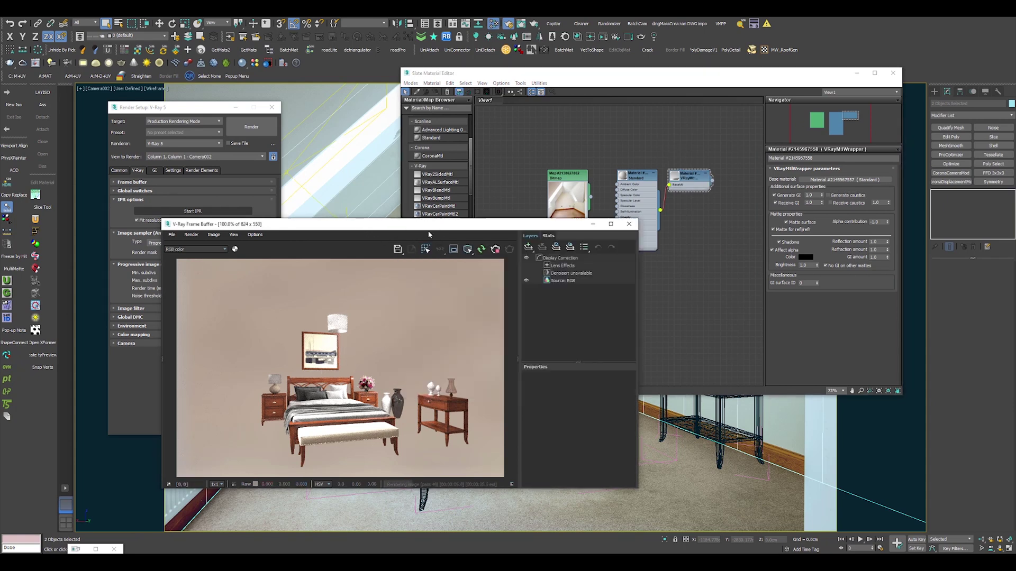
click(495, 250)
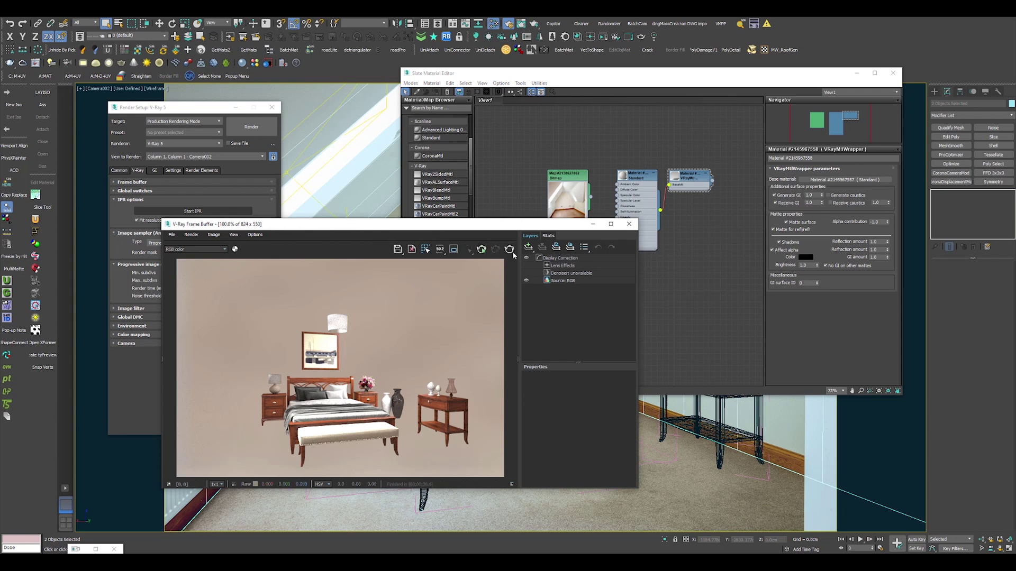
Step: Add a Background layer holding Top bedroom-small.jpg and re-render the scene
click(528, 247)
click(539, 269)
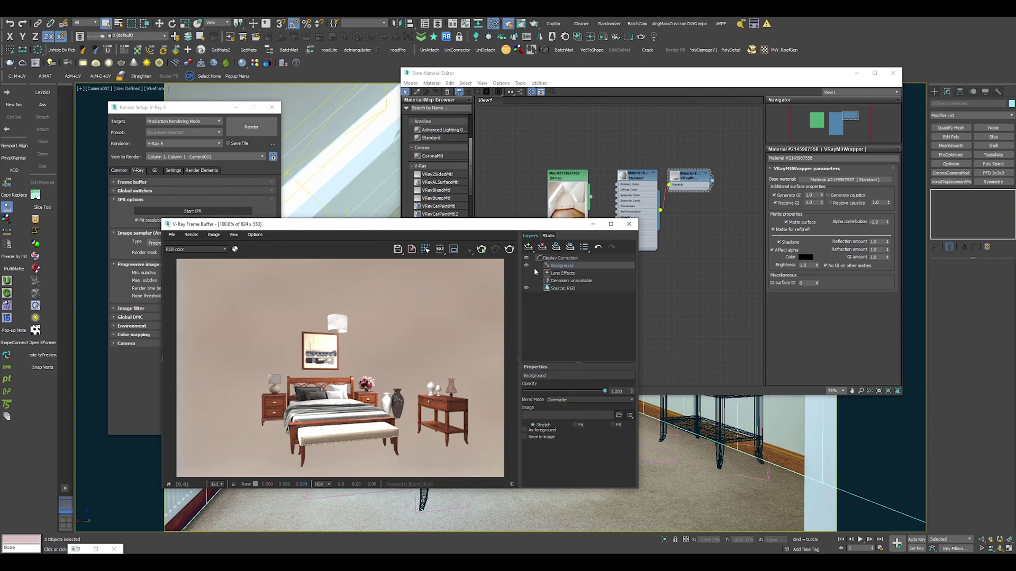
click(618, 416)
scroll(457, 396, down, 10)
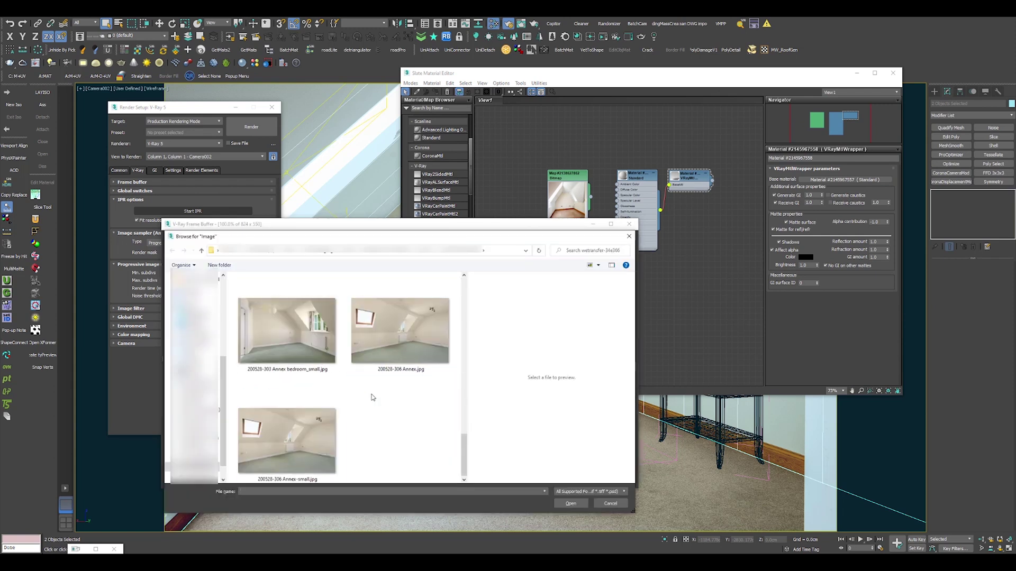
click(312, 325)
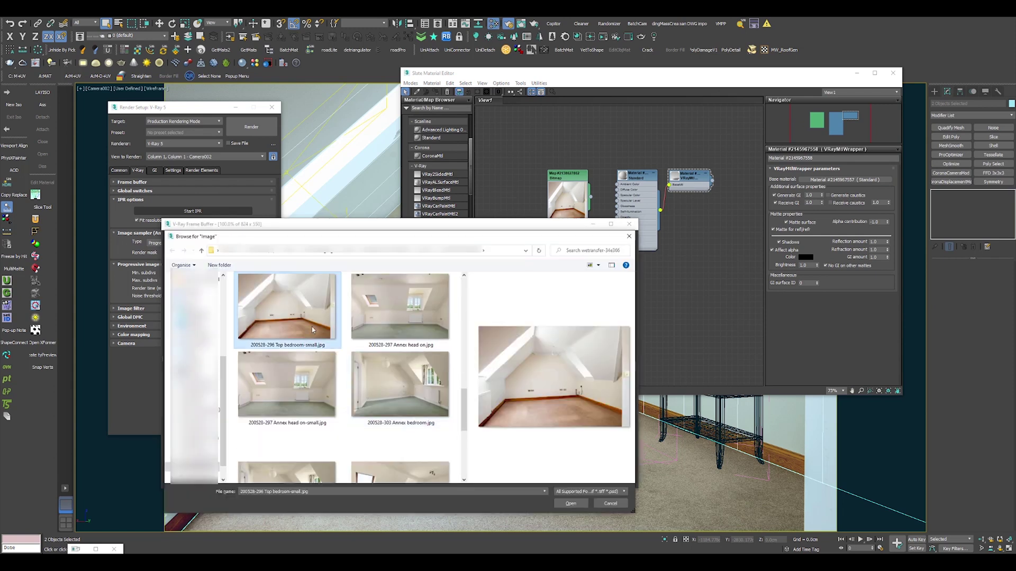
double_click(312, 326)
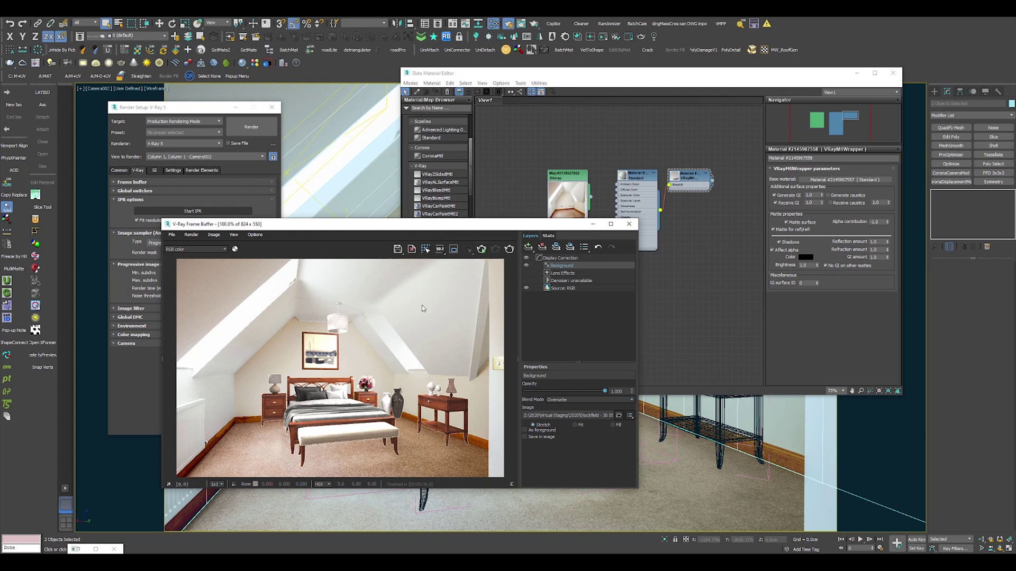
key(shift+q)
Step: Show the alpha channel and take the wrapper's Alpha contribution to 0, then down to -1.0
click(234, 249)
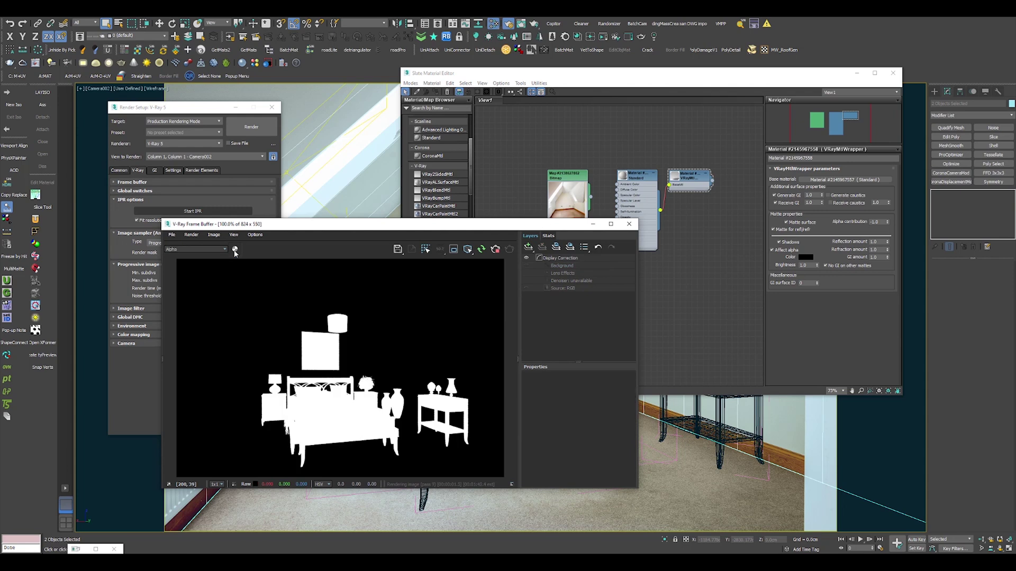
click(774, 250)
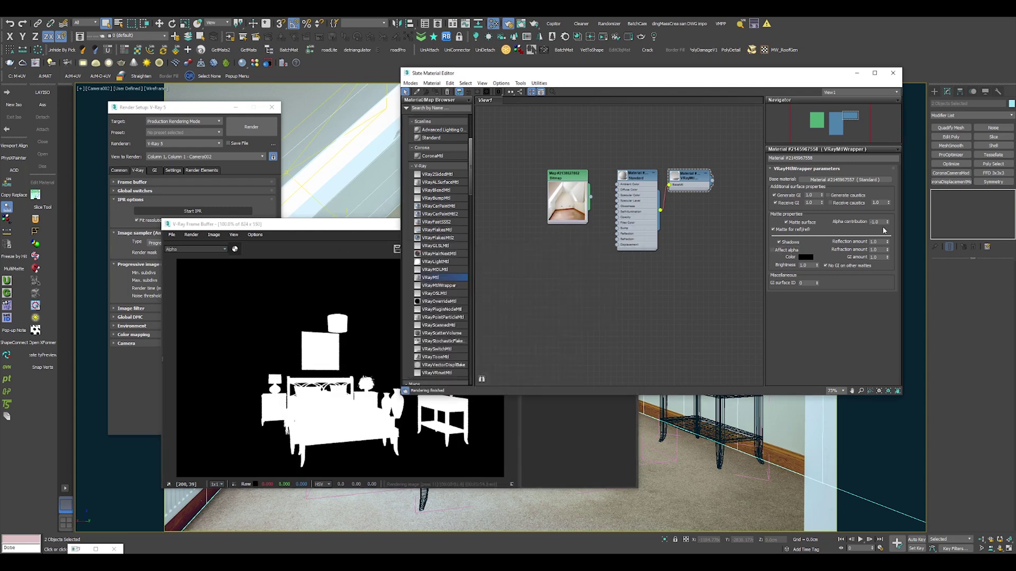
drag(888, 224, 889, 226)
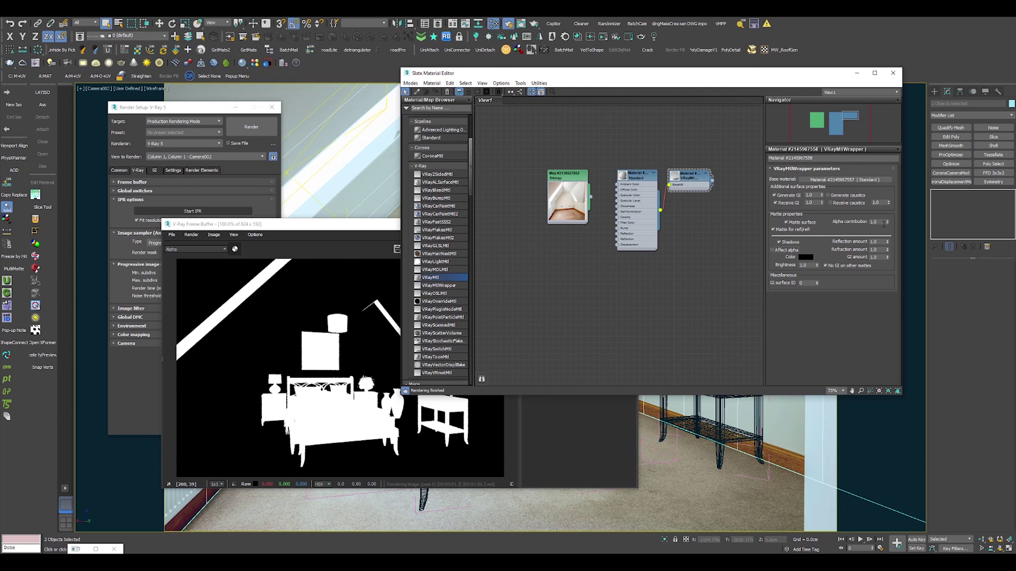
click(785, 251)
drag(794, 73, 865, 62)
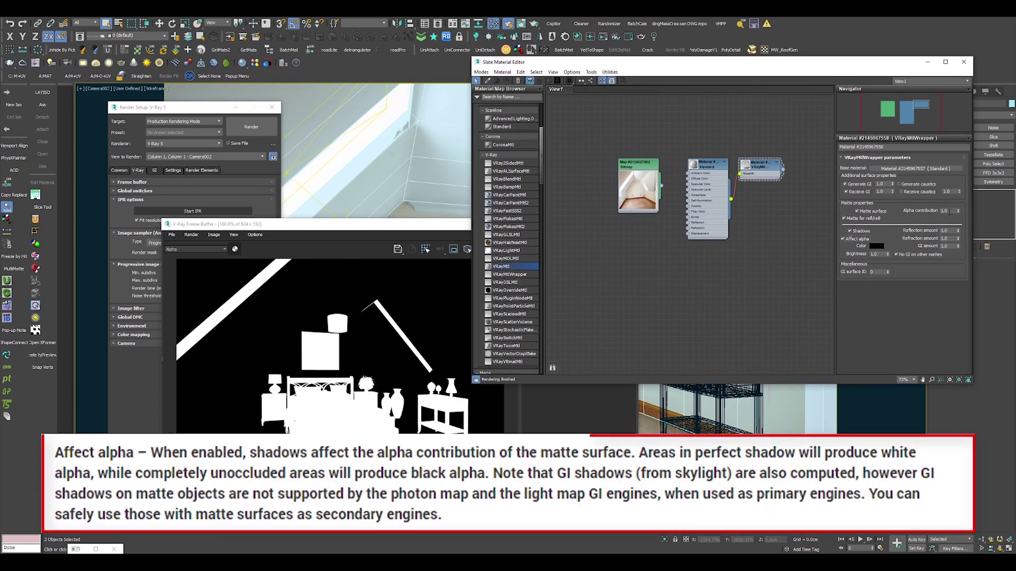
drag(952, 210, 934, 211)
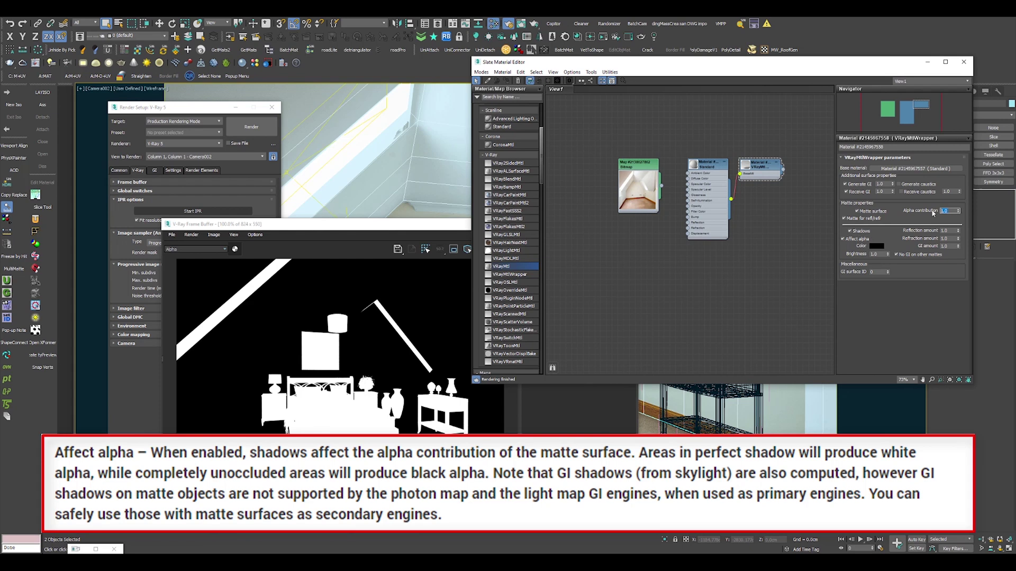
text(0)
key(Return)
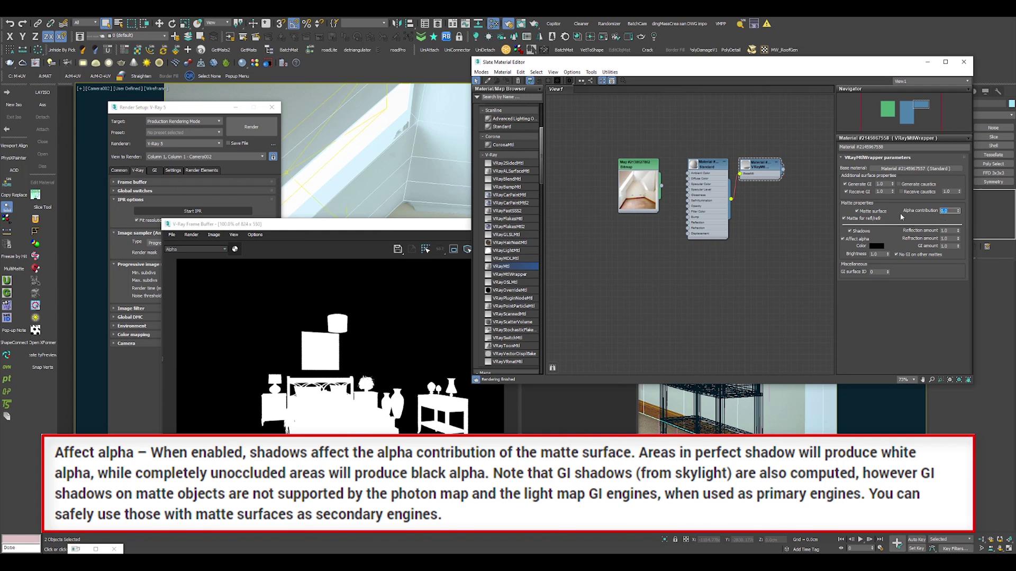
drag(957, 211, 959, 239)
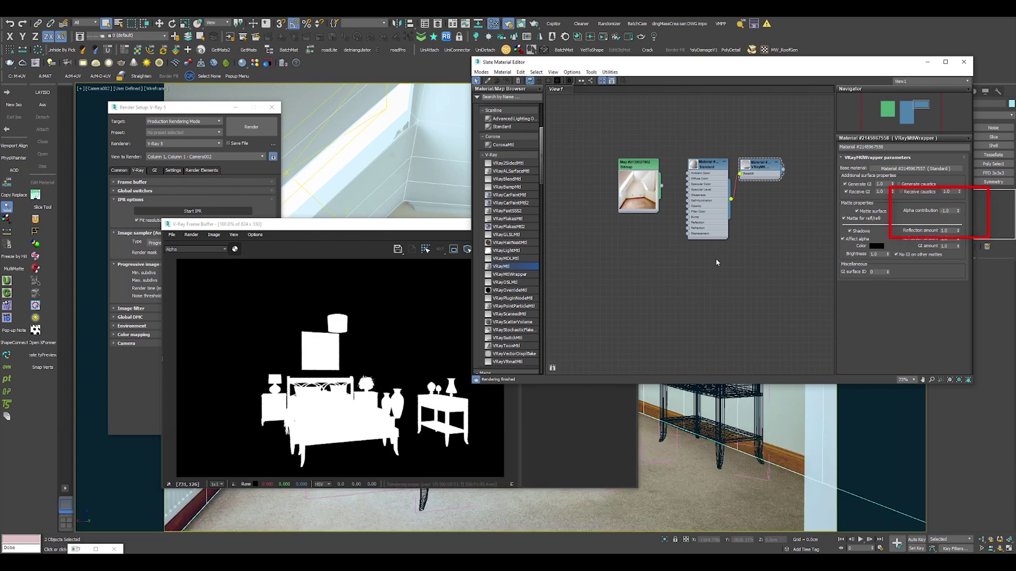
Step: Return the frame buffer to RGB colour, inspect the render, and open Environment and Effects with 8
click(236, 250)
click(236, 250)
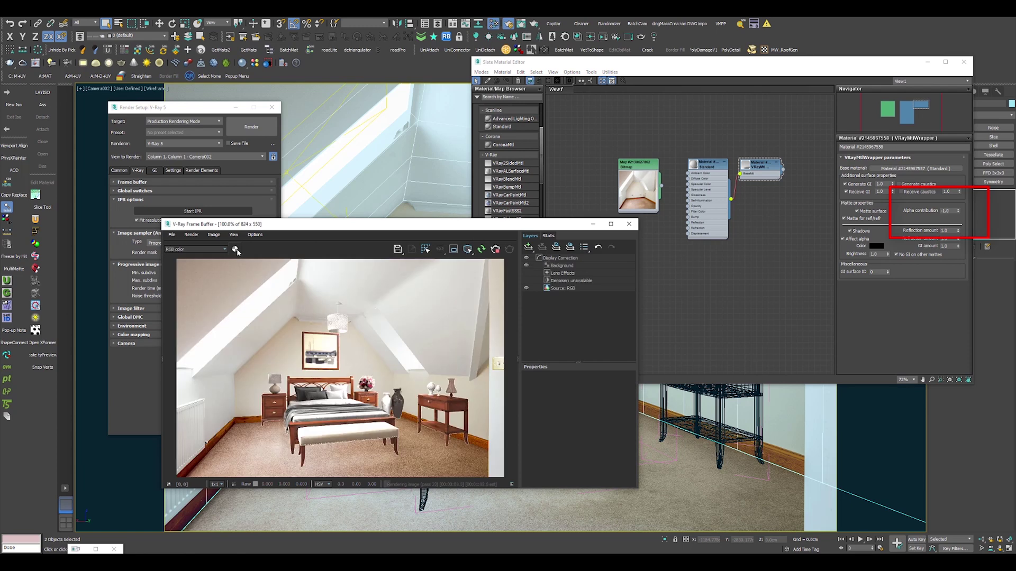
scroll(370, 462, up, 1)
scroll(369, 445, up, 1)
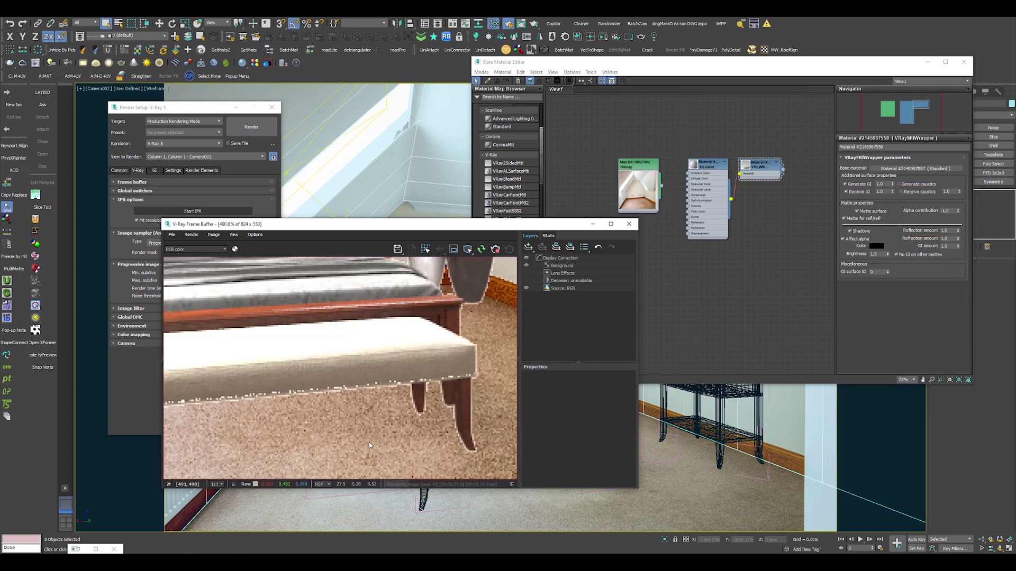
scroll(370, 438, down, 2)
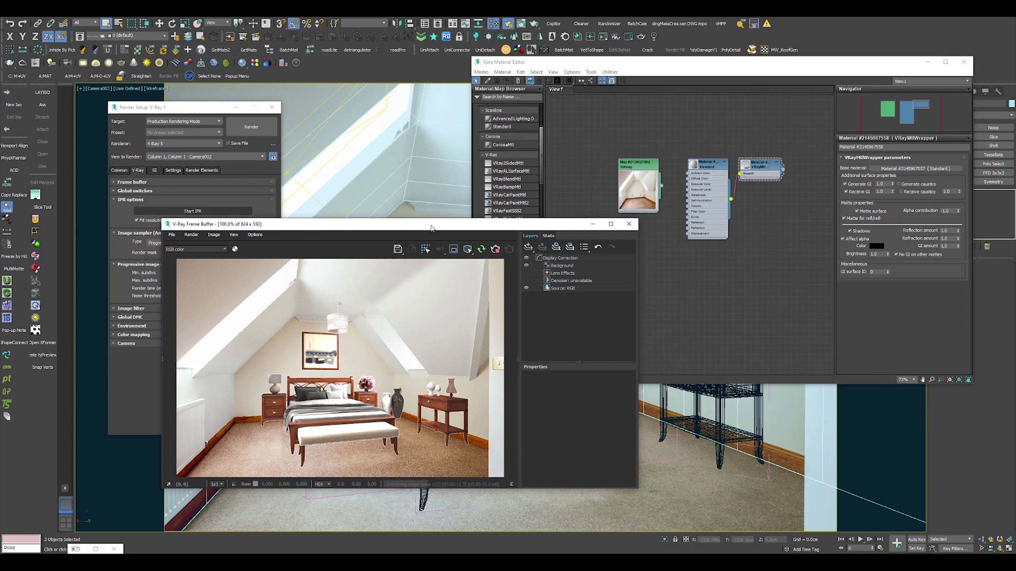
drag(614, 63, 629, 65)
key(8)
right_click(323, 284)
Step: Clear the Environment Map and turn off Use Map
click(332, 311)
click(320, 277)
click(350, 237)
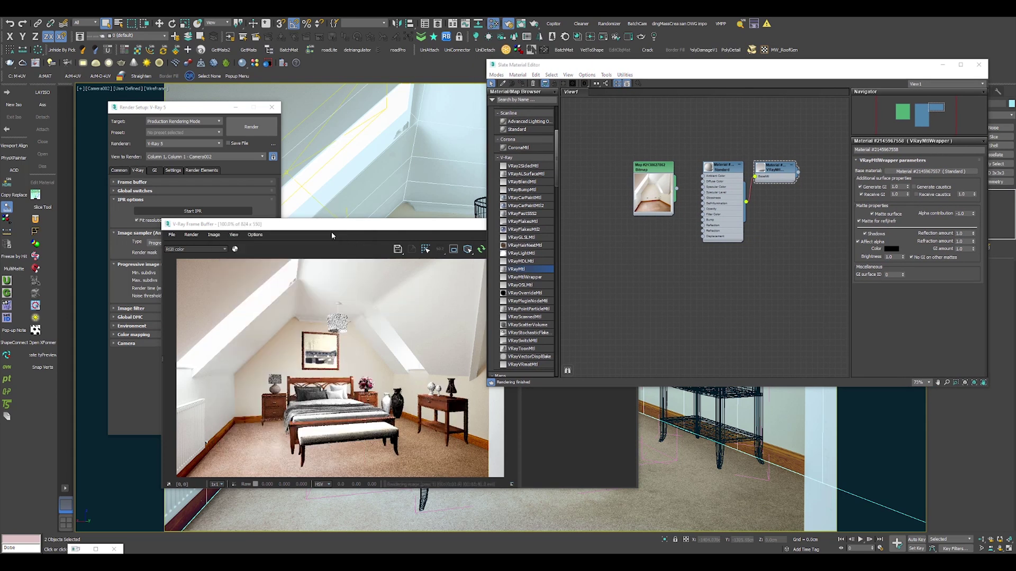
Step: Enable the GI environment override in Render Setup and instance the bedroom photo bitmap into it
click(180, 109)
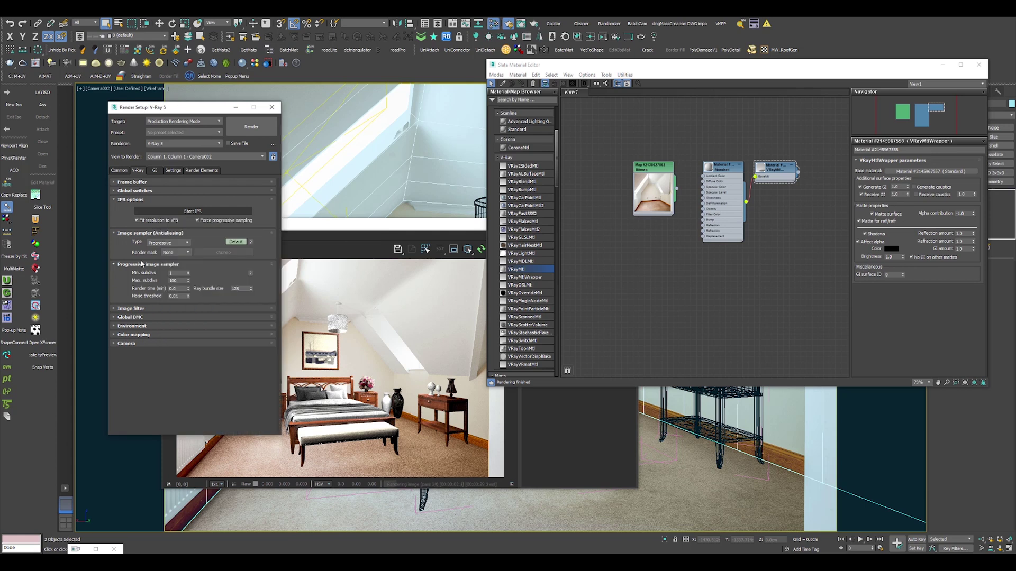
click(128, 326)
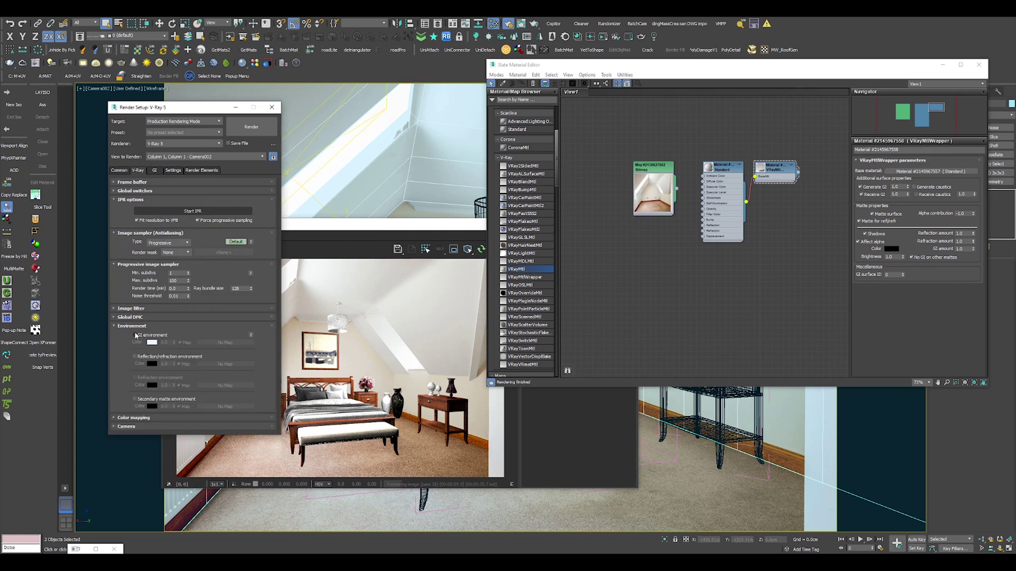
click(136, 335)
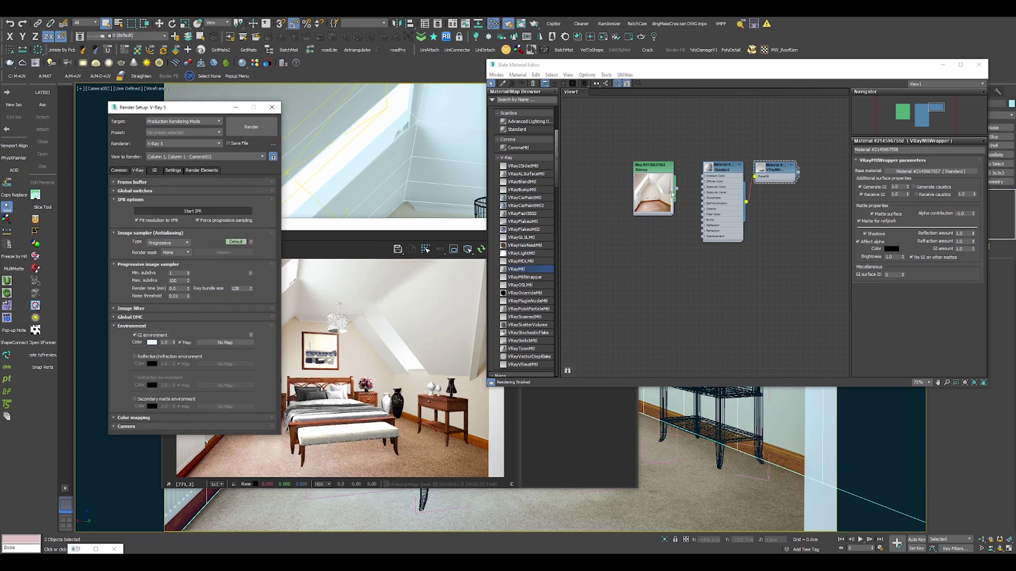
double_click(655, 172)
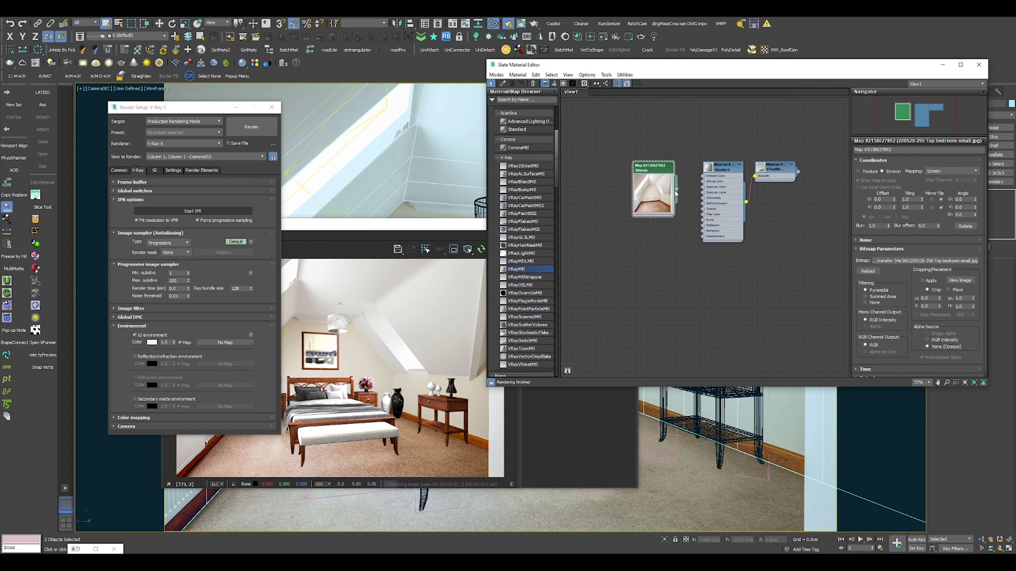
drag(676, 189, 209, 342)
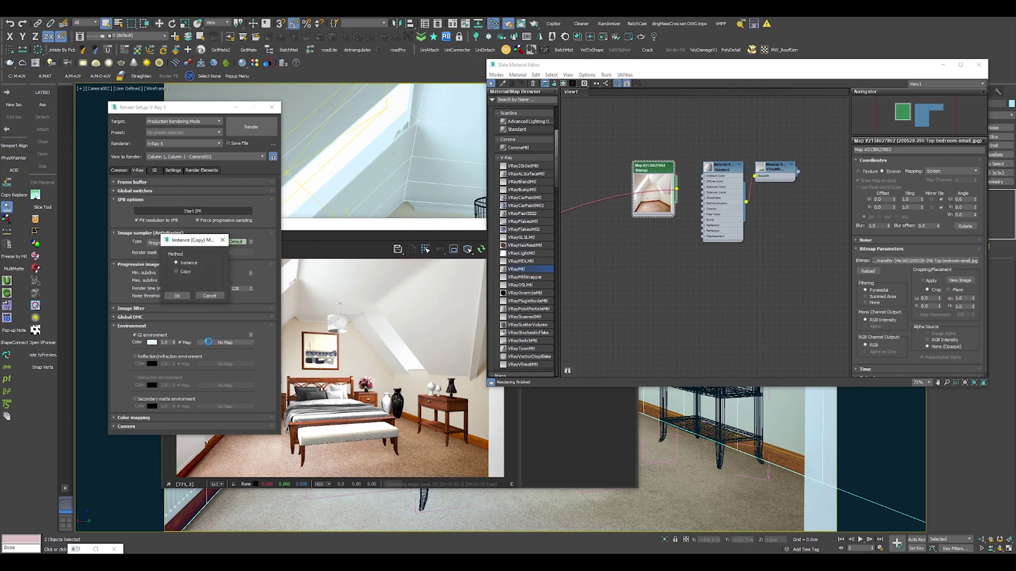
key(Return)
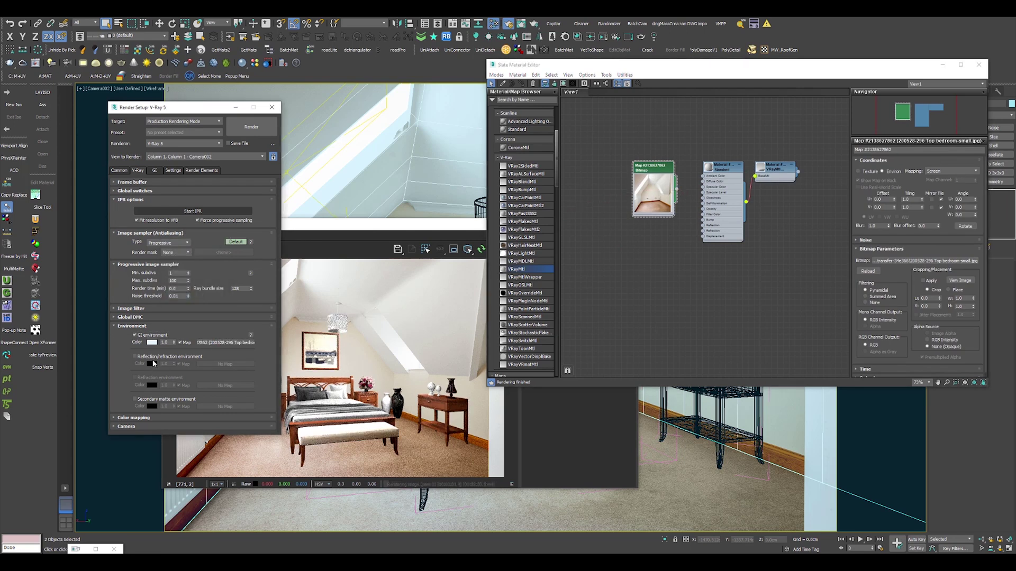
Step: Instance the same bitmap into the reflection/refraction and secondary matte environments
click(153, 358)
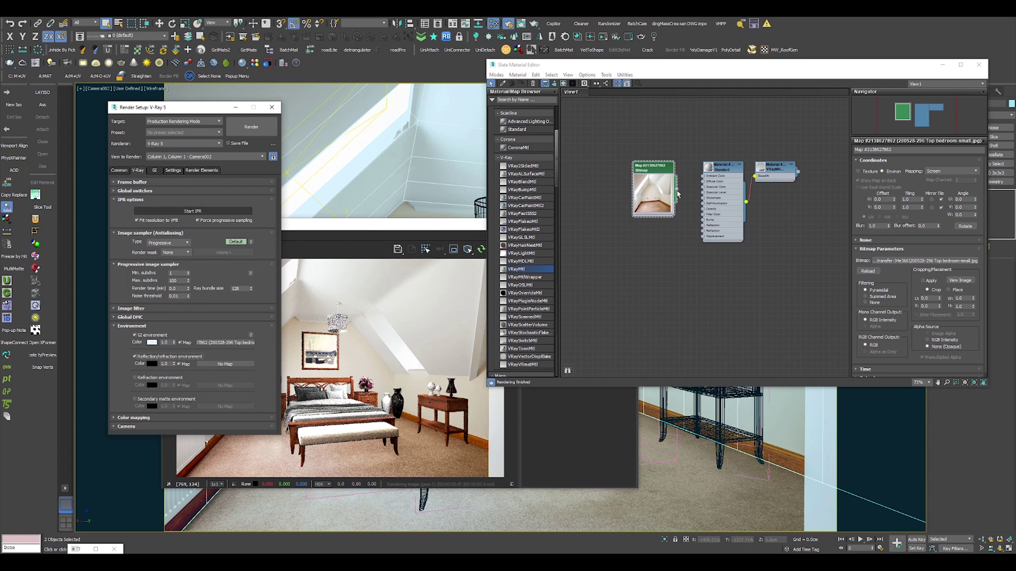
drag(677, 190, 193, 361)
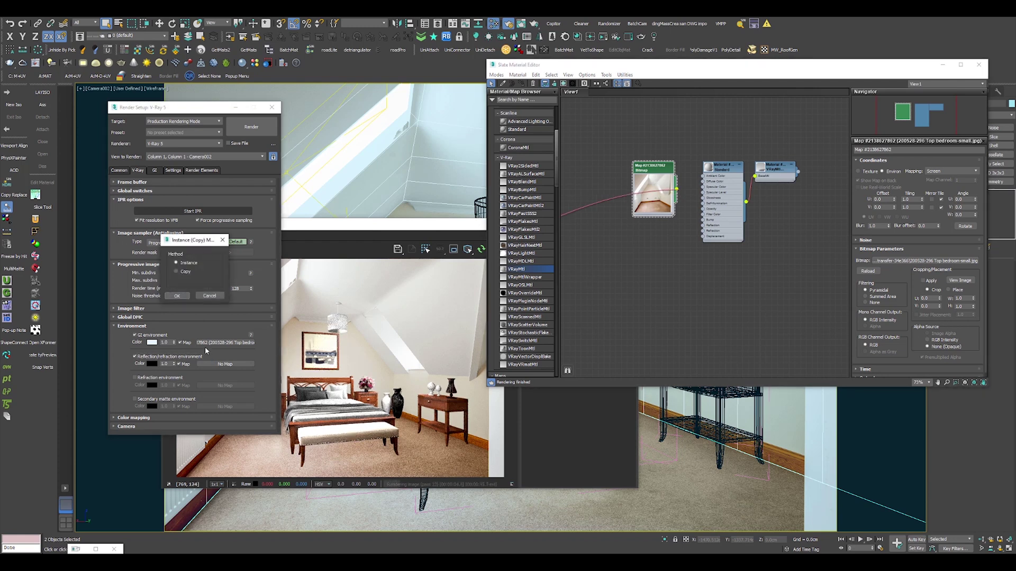
key(Return)
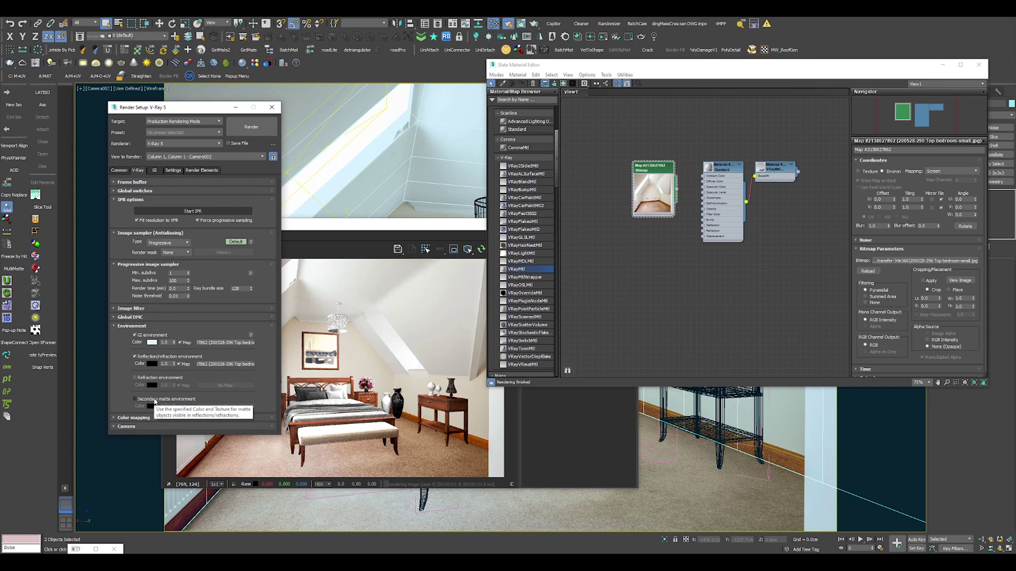
click(154, 400)
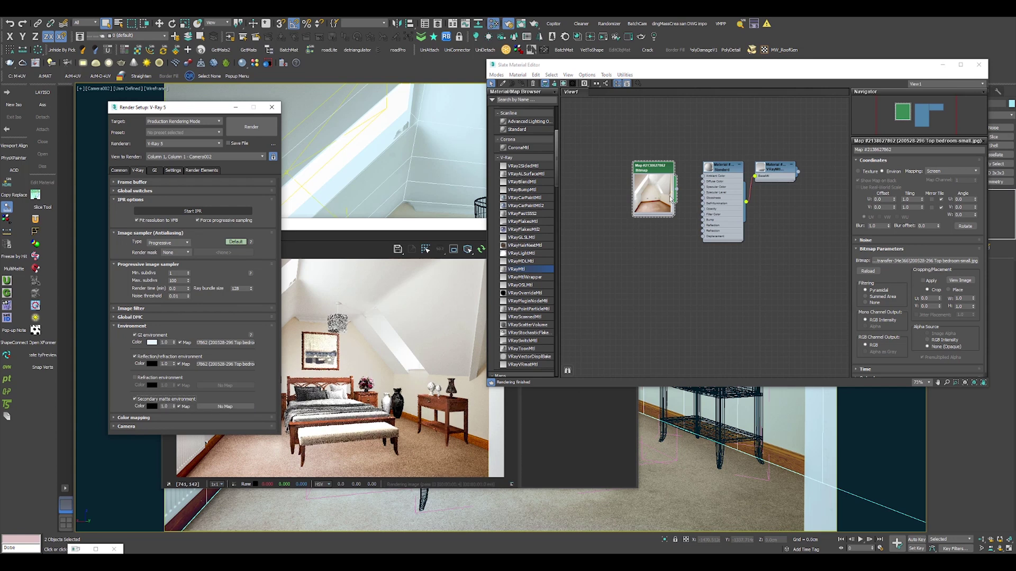
drag(678, 189, 232, 411)
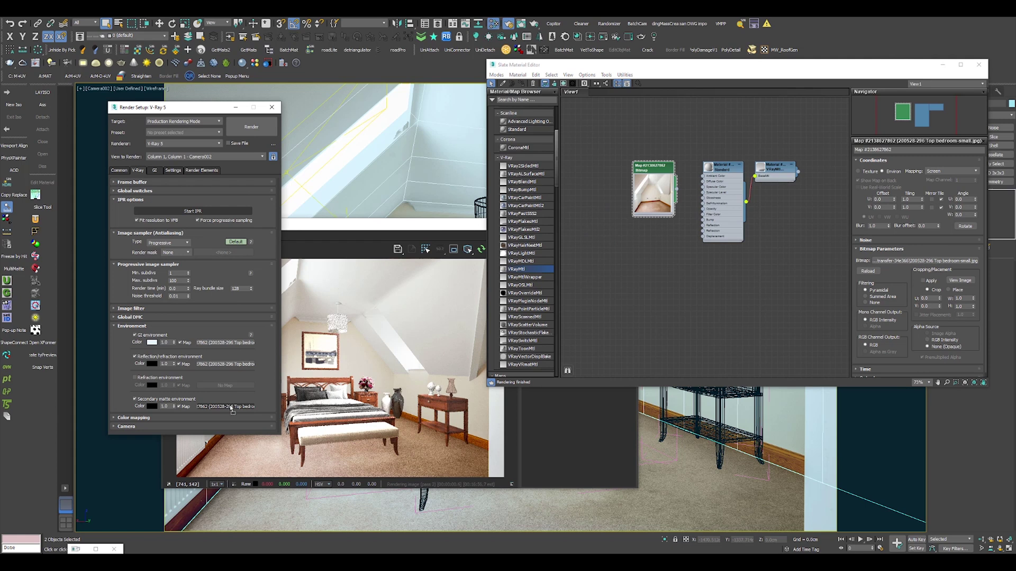
Step: Switch the viewport to edged shading and select two room surface objects in the material editor
click(351, 427)
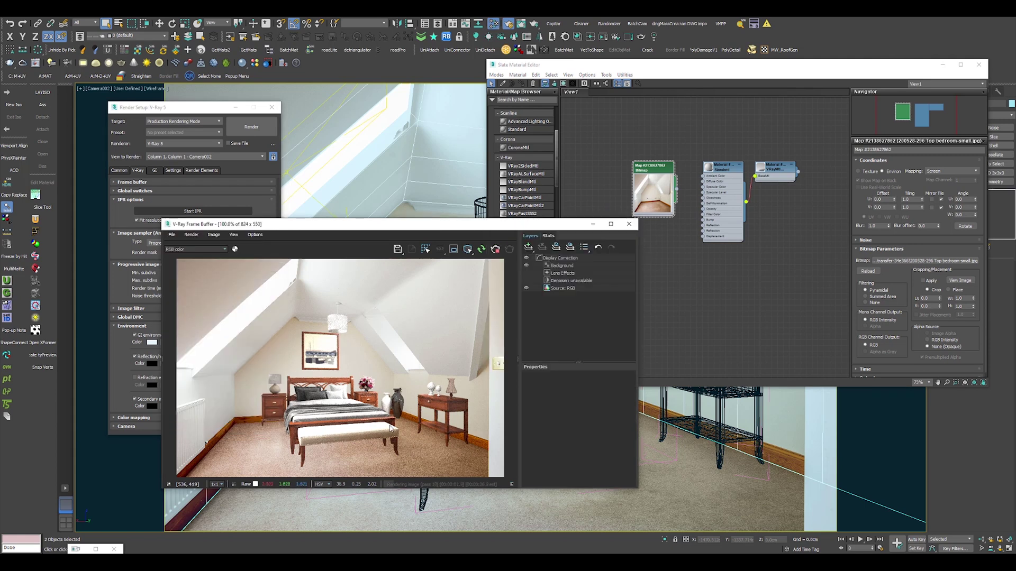
click(790, 479)
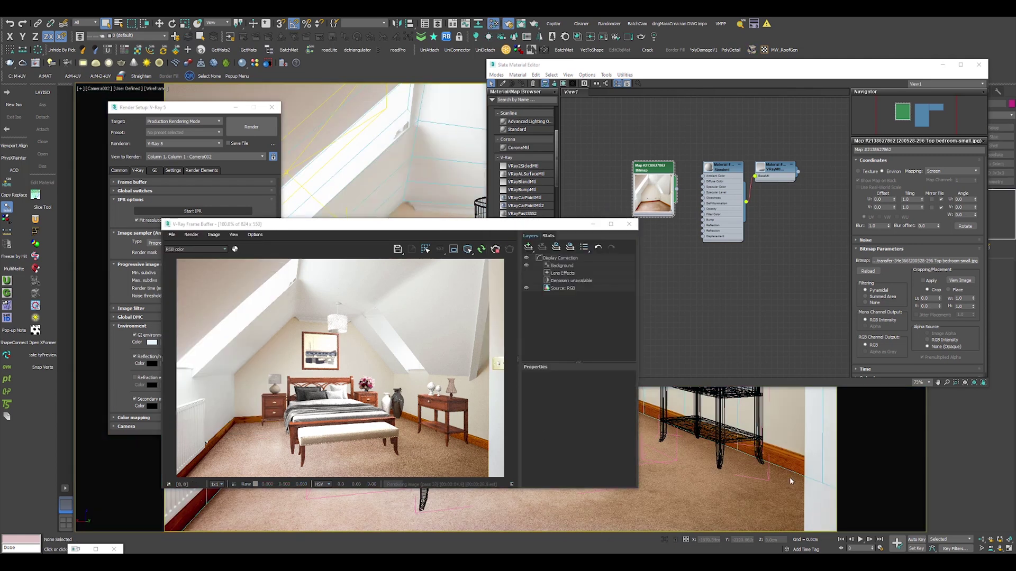
key(F3)
click(787, 456)
key(m)
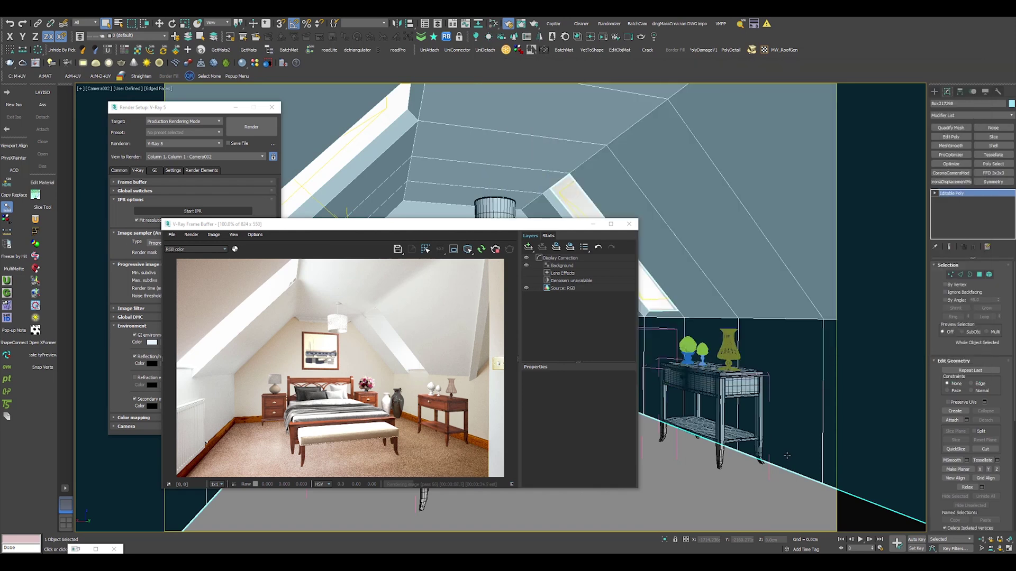
ctrl+click(767, 332)
key(m)
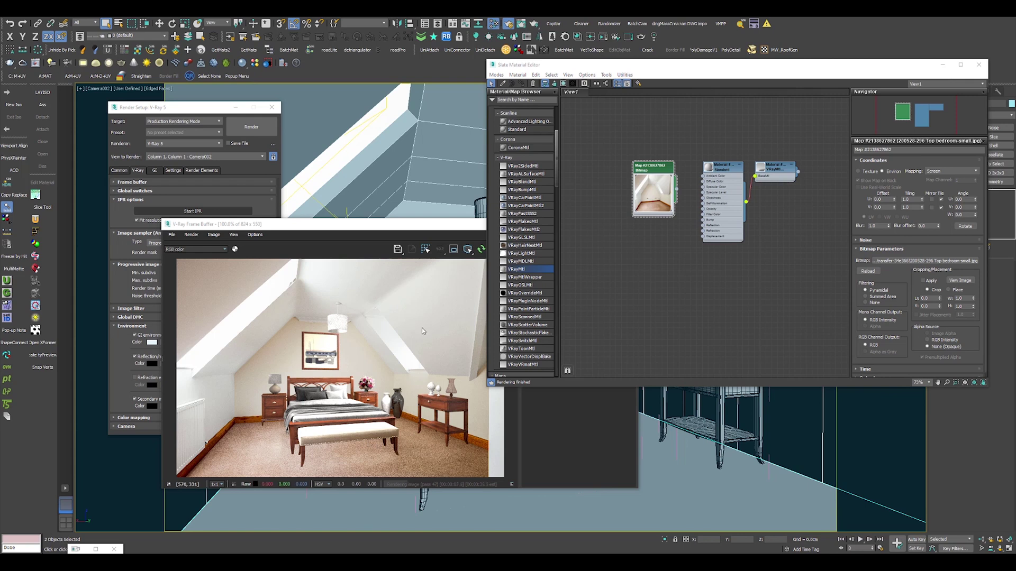
right_click(442, 194)
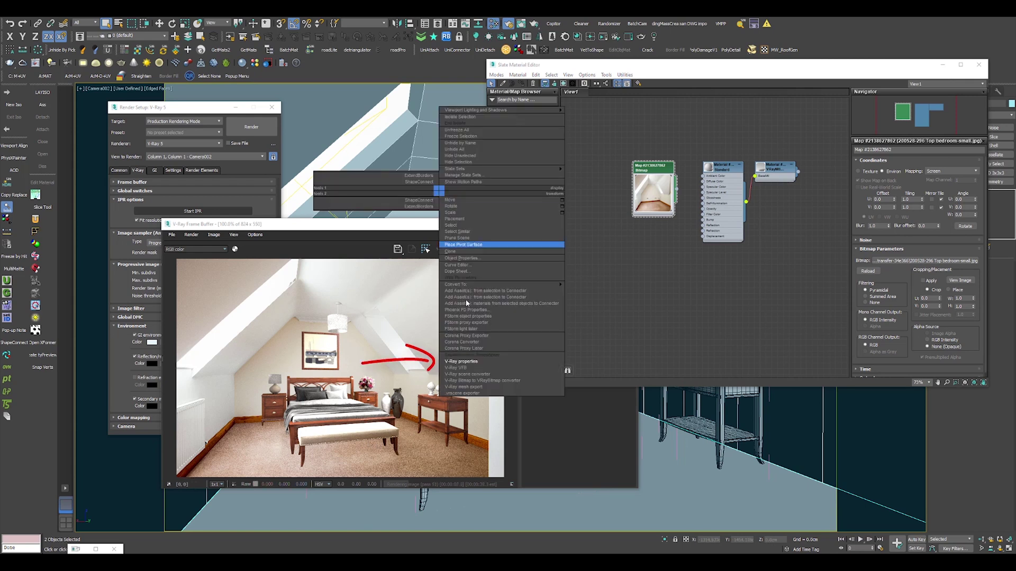
click(465, 362)
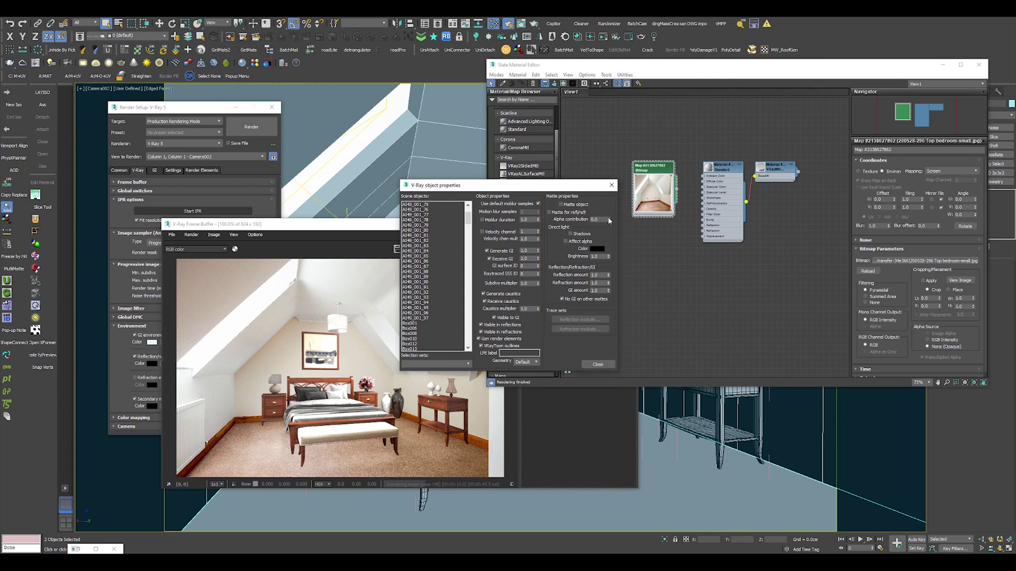
click(612, 185)
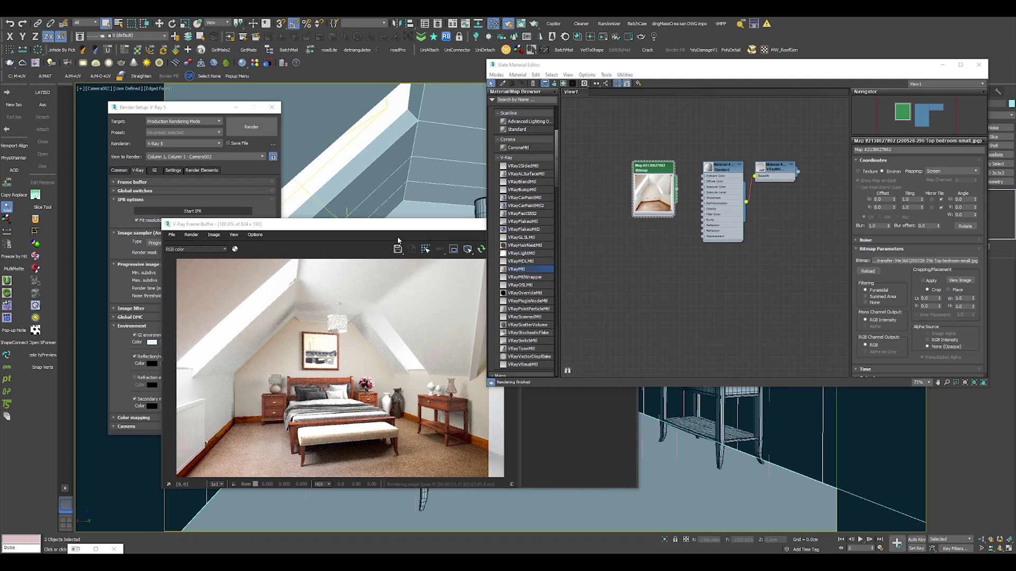
Step: Rename the wrapper material 'VRAY WRAPPER = CCRONA SHADOW CATCHE' and start renaming the Standard material ('MA')
click(783, 177)
scroll(783, 177, up, 2)
double_click(781, 169)
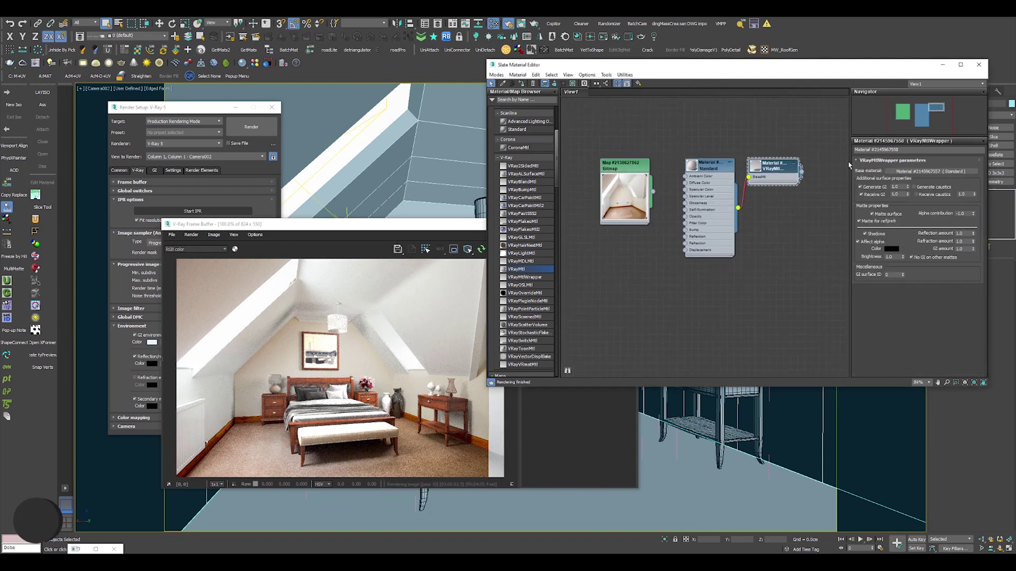
triple_click(905, 150)
text(VRAY WRAPPER = C)
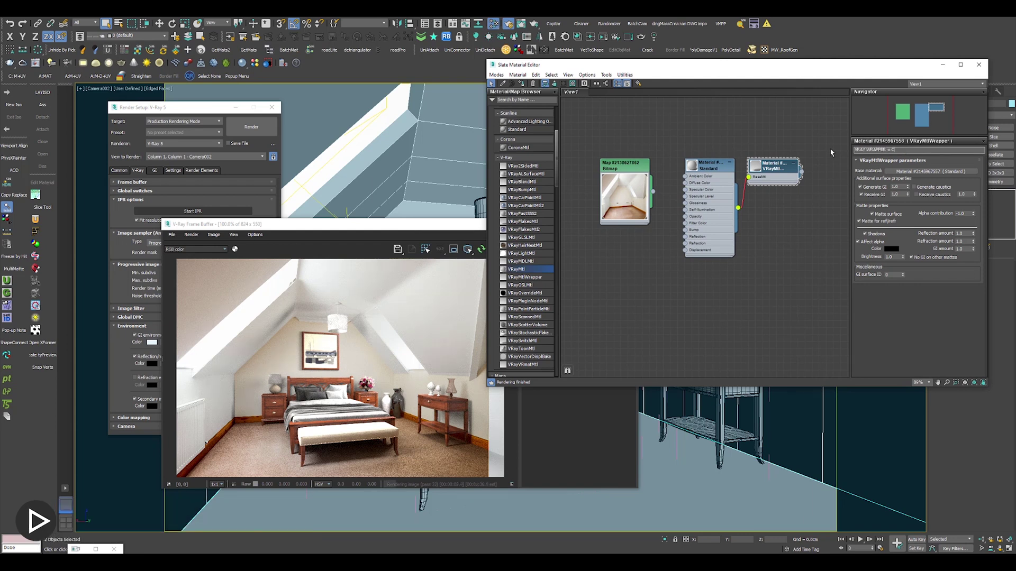
text(CRONA SHADOW CATCHER)
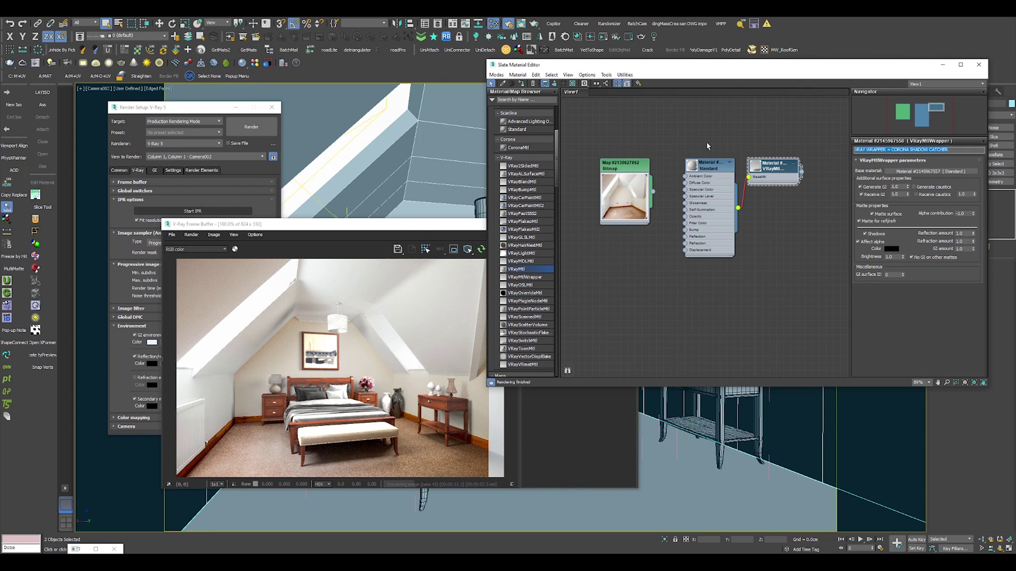
double_click(707, 170)
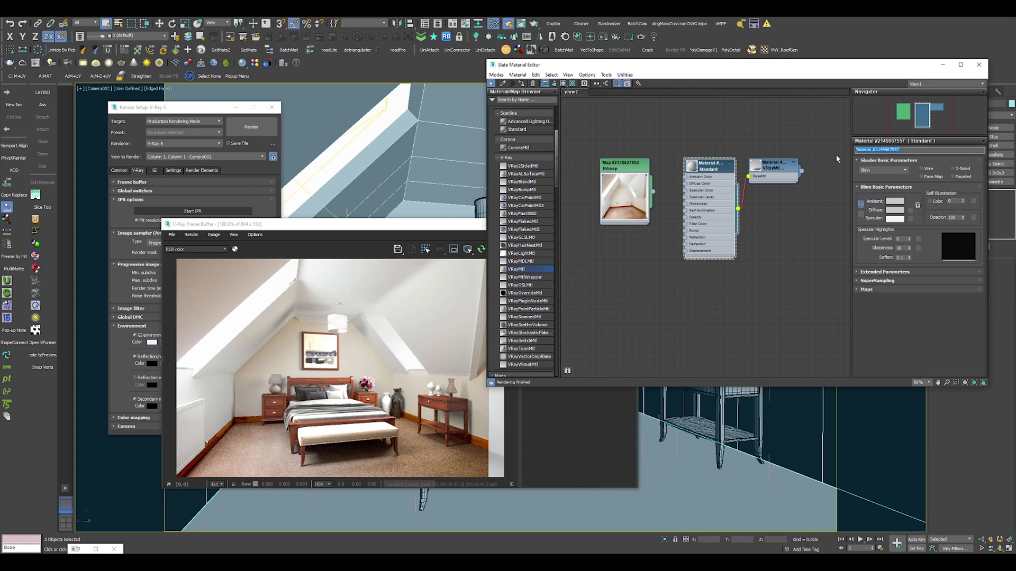
text(MATERIAL - EMPTY!)
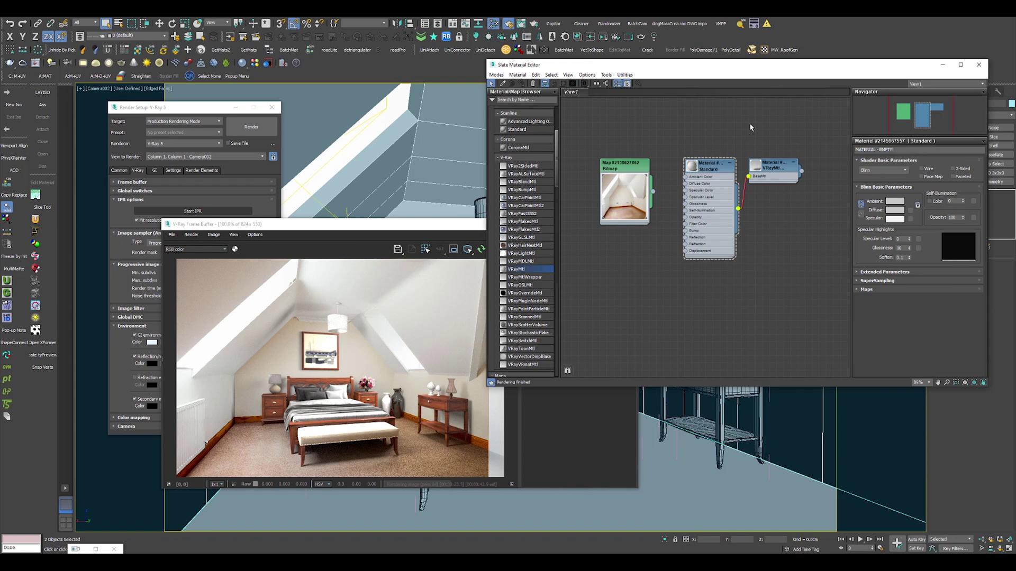
Step: Rename the room photo bitmap to BITMAP ENVIRONMENT
click(628, 167)
double_click(627, 168)
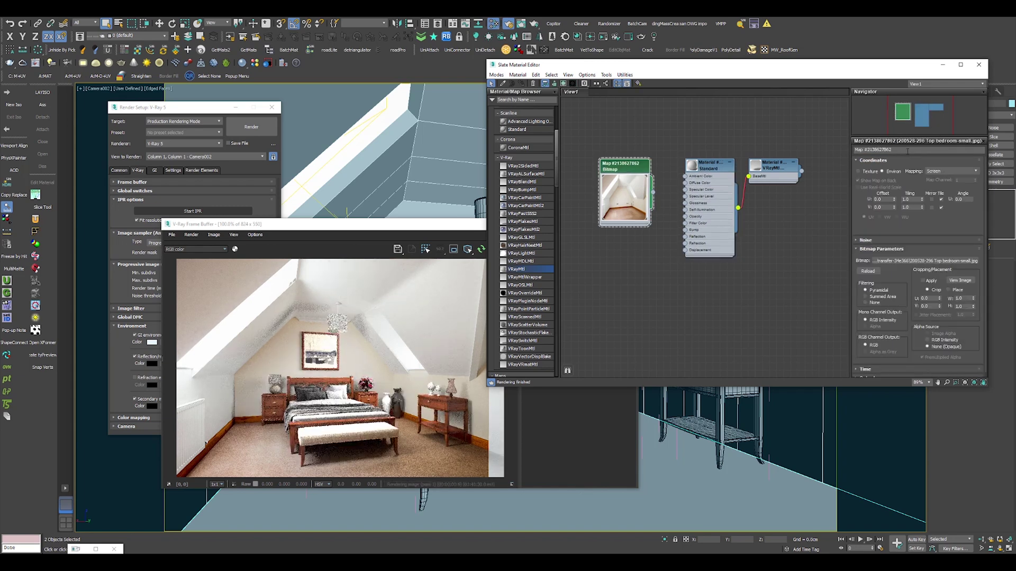
text(BITMAP)
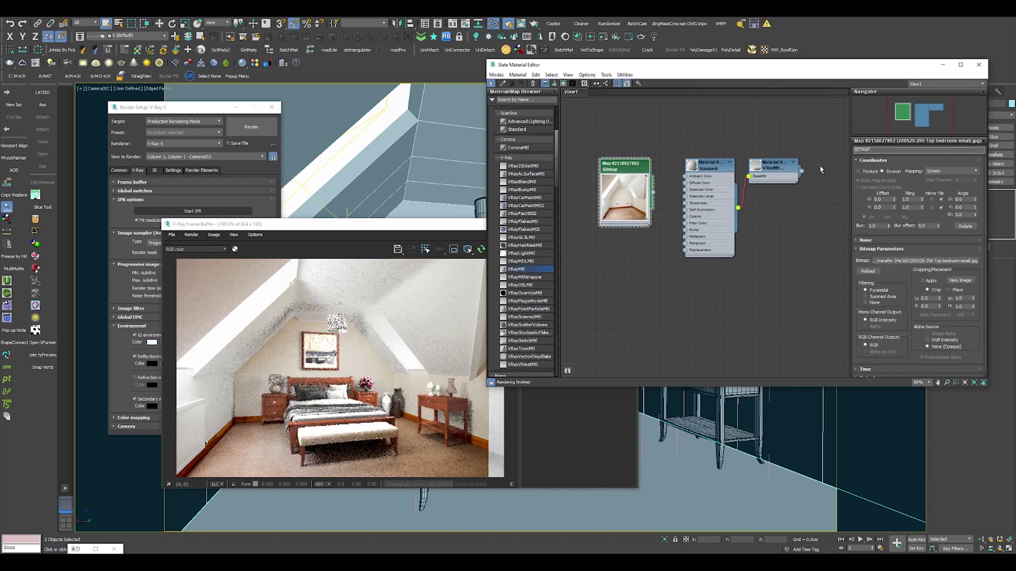
text( ENVIRONMENT)
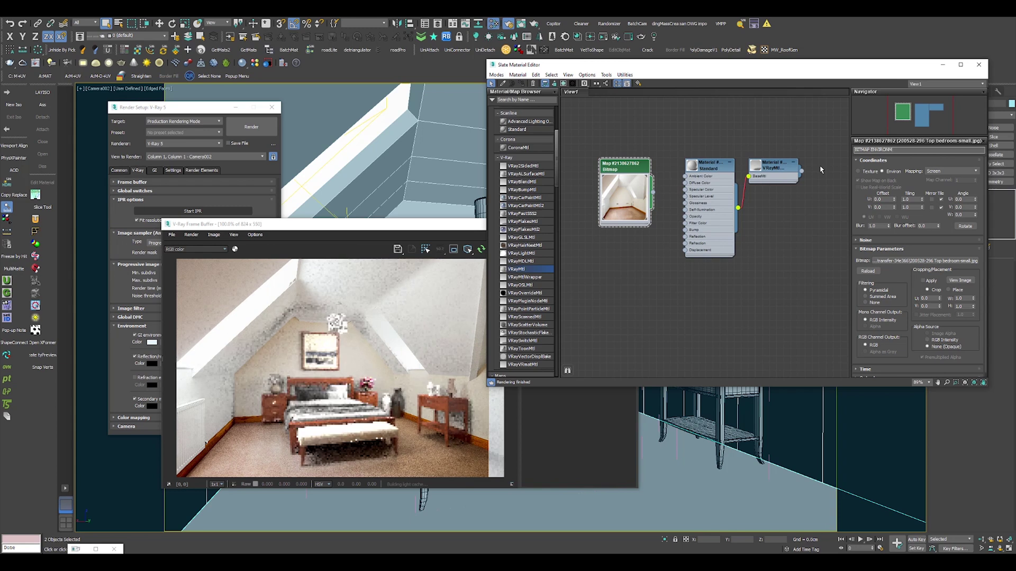
click(691, 151)
click(777, 172)
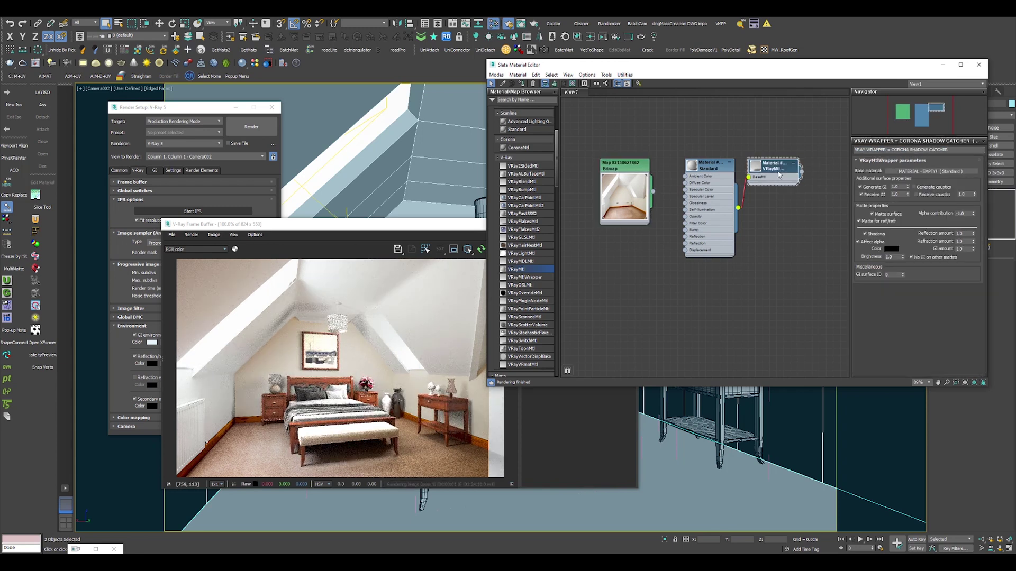
Step: Set the wrapper's Receive GI to 5.0 and test it with a render region around the bed
double_click(894, 194)
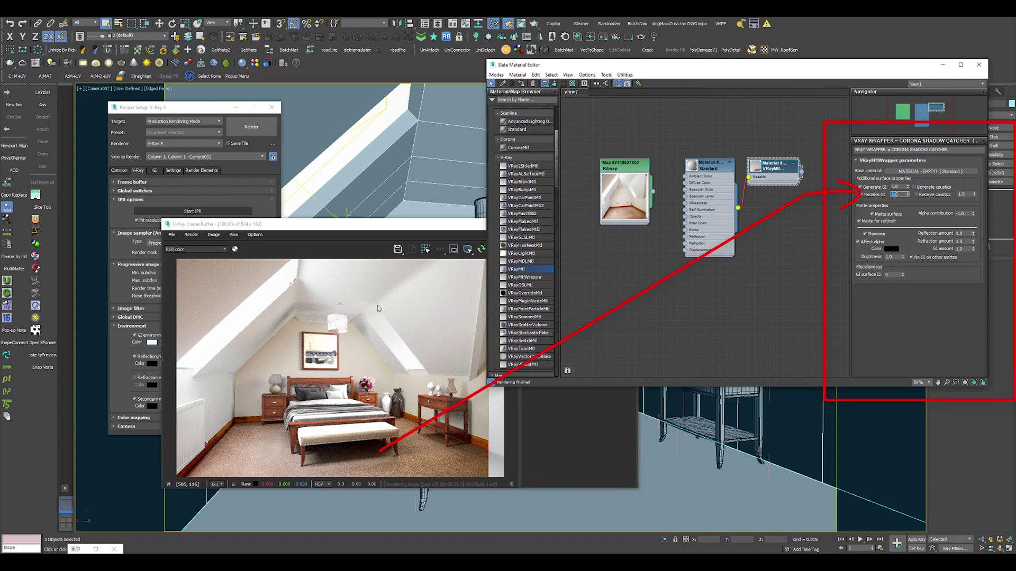
click(453, 250)
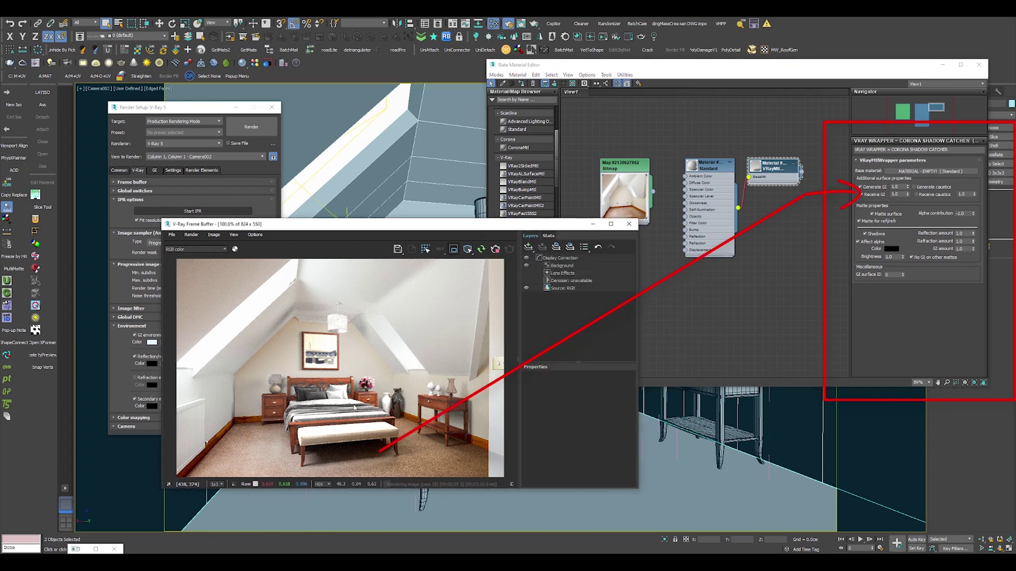
drag(355, 403, 403, 482)
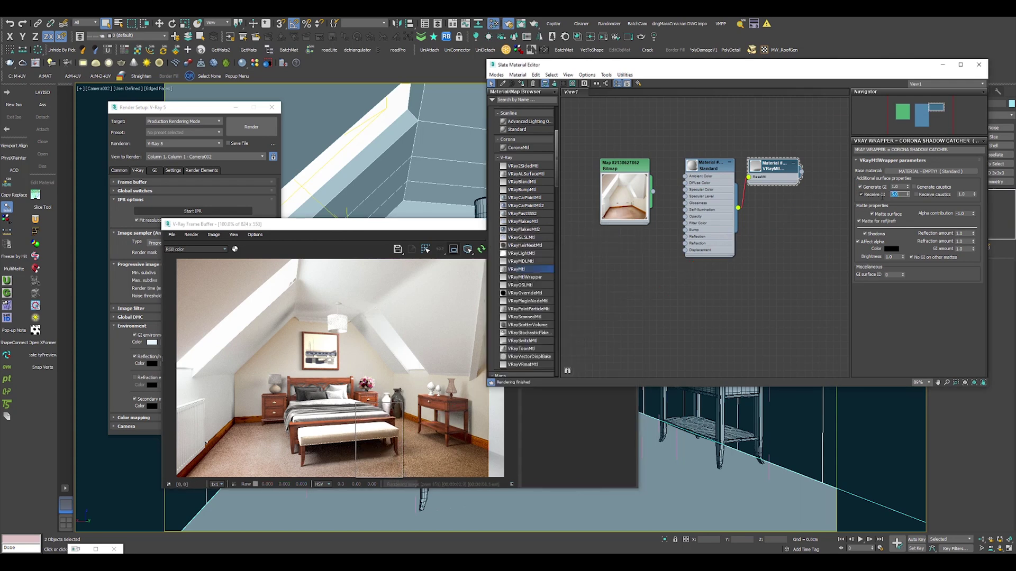
text(5)
key(Return)
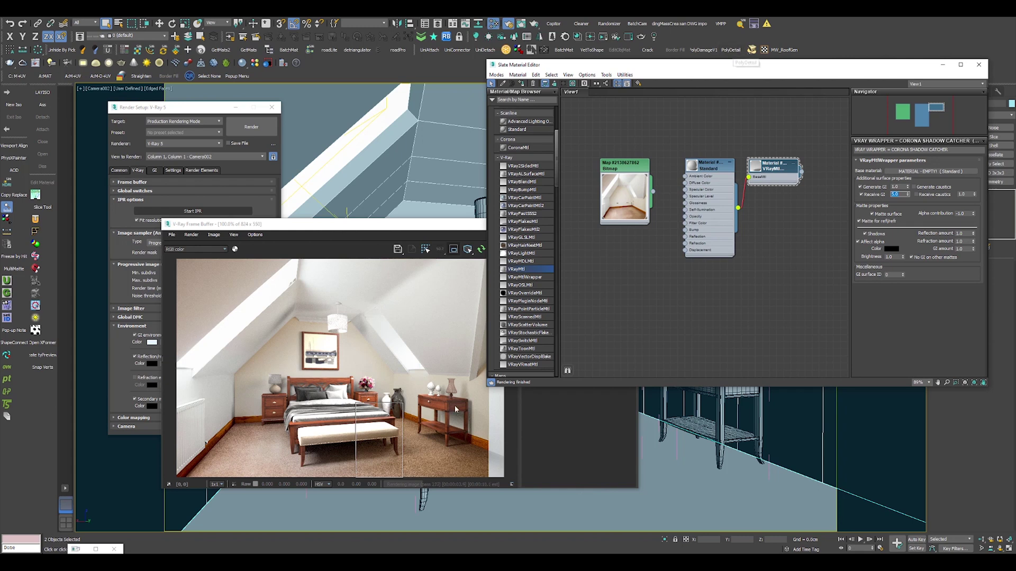
Step: Test render regions over the bench and nightstands, then re-render the whole room
drag(277, 433, 400, 470)
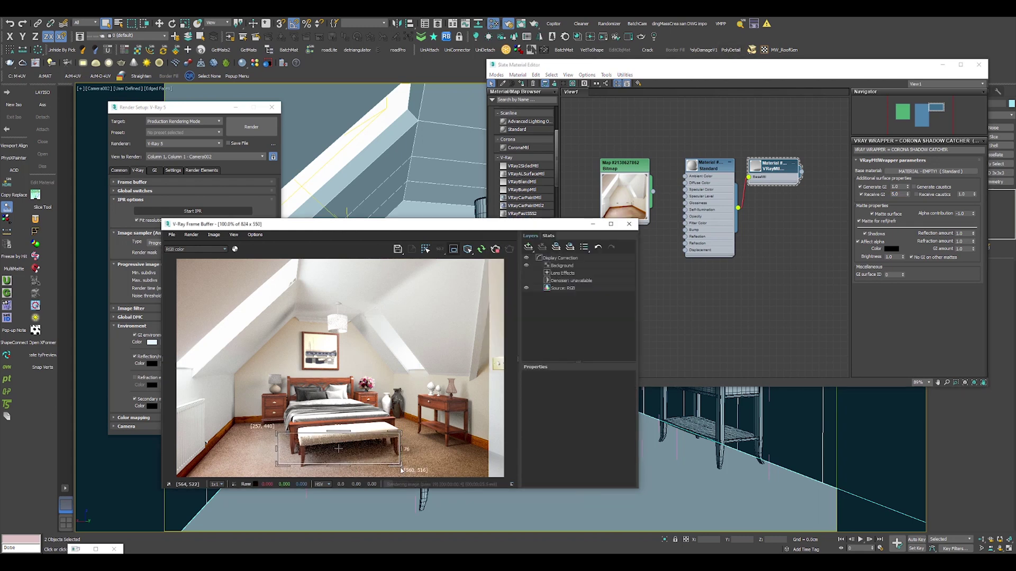
drag(412, 407, 476, 451)
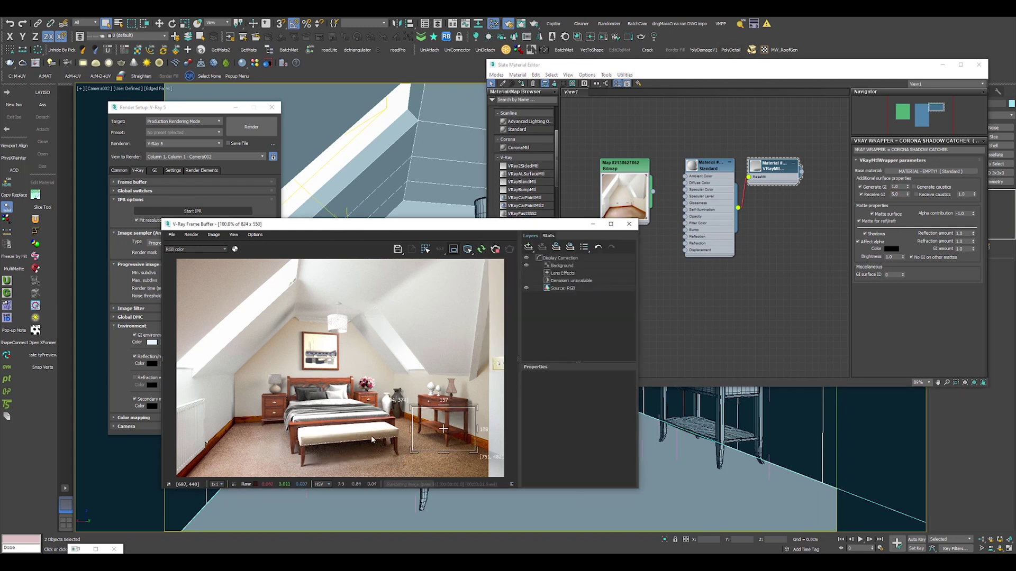
scroll(289, 425, up, 4)
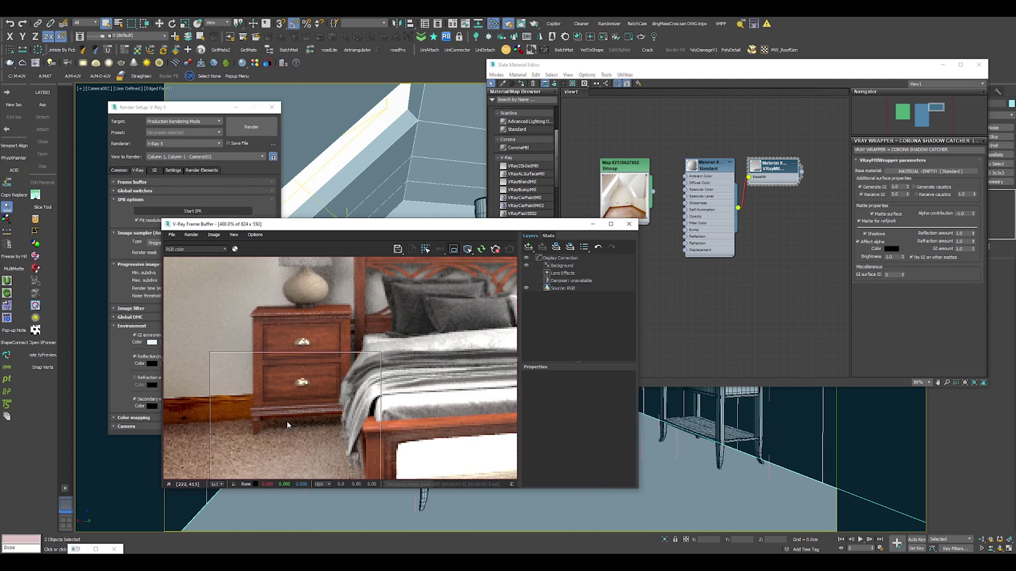
scroll(312, 427, down, 4)
drag(267, 364, 408, 467)
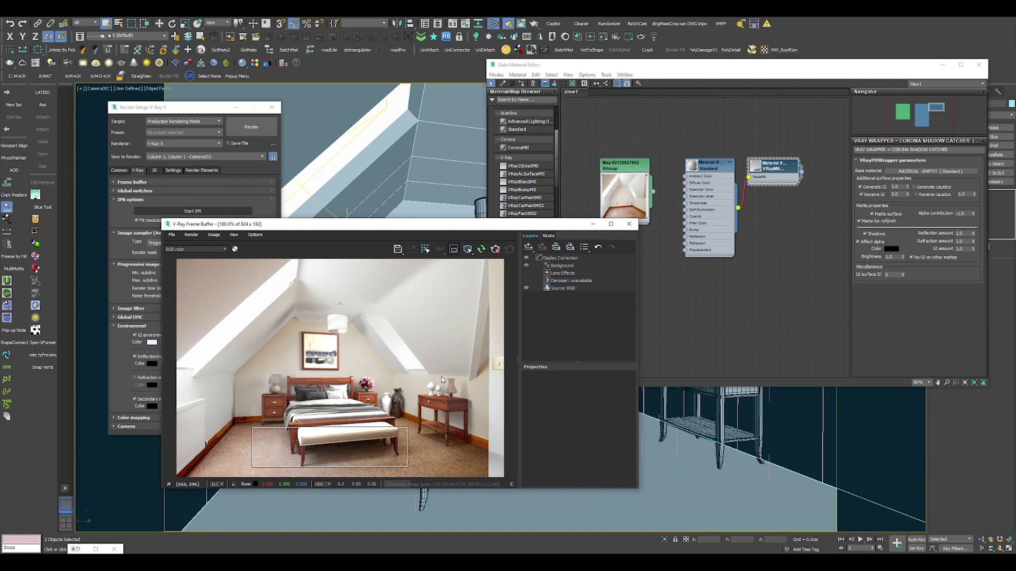
key(m)
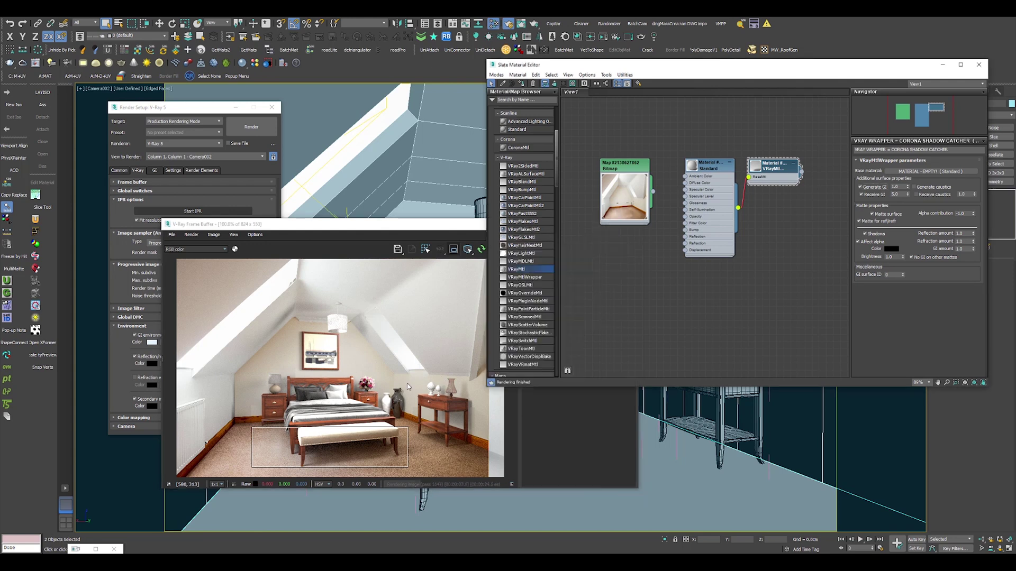
click(453, 249)
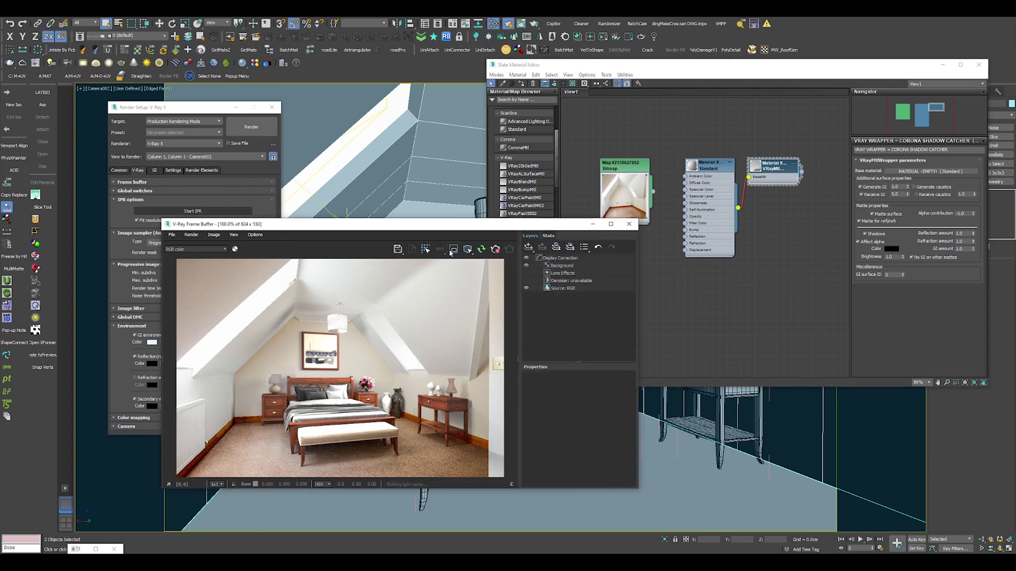
Step: Delete the three existing render elements on the Render Elements tab
key(m)
drag(523, 225, 619, 200)
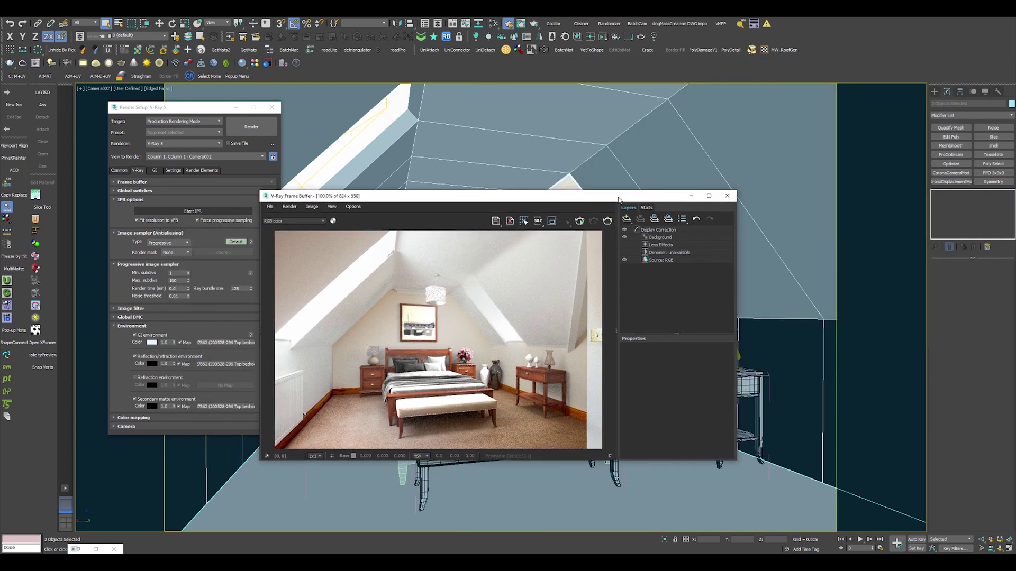
click(201, 170)
shift+click(154, 219)
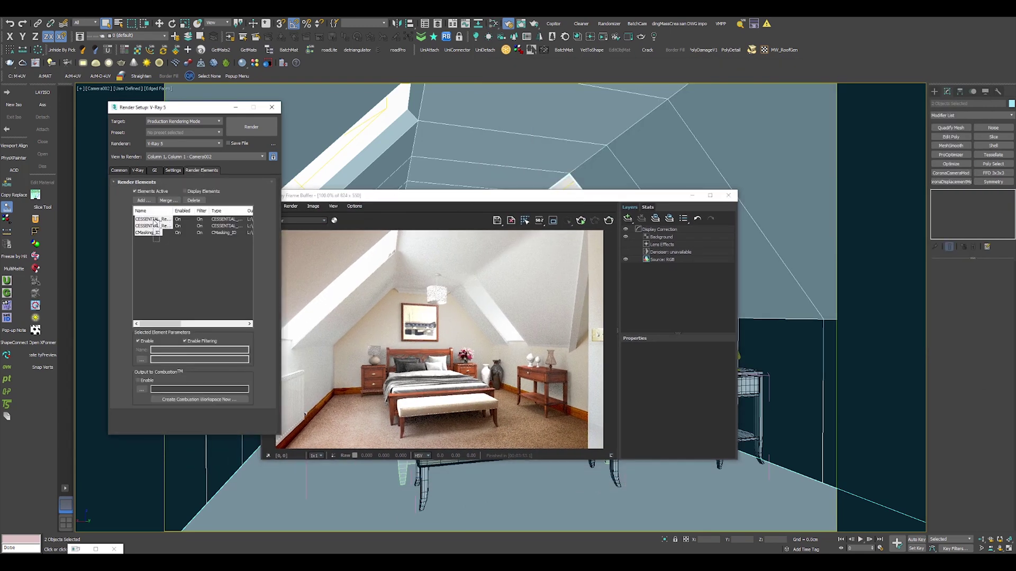
click(193, 201)
Step: Choose VRayRefraction and VRayReflection from the list of elements to add
click(143, 201)
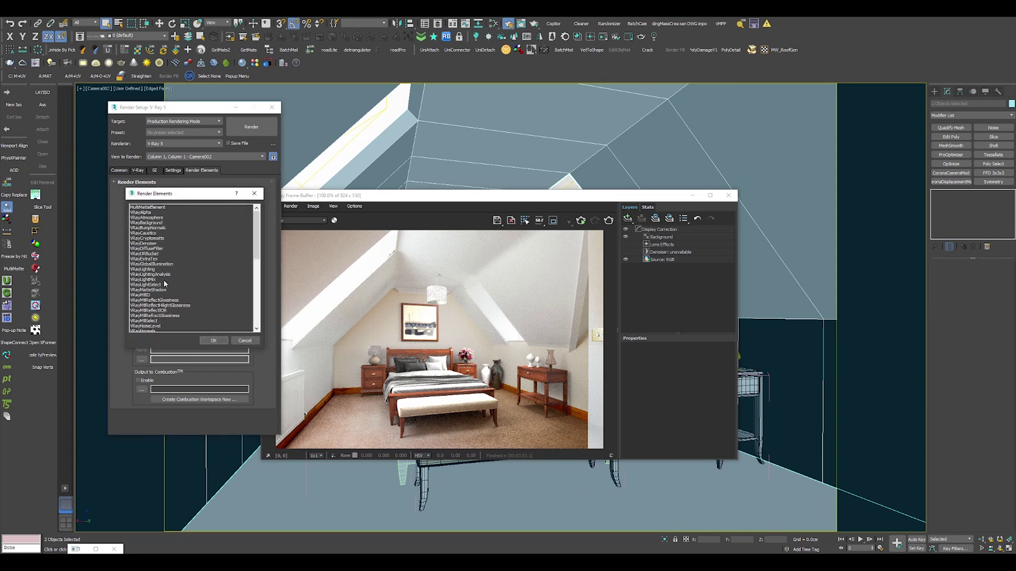
scroll(155, 294, down, 3)
drag(258, 280, 258, 329)
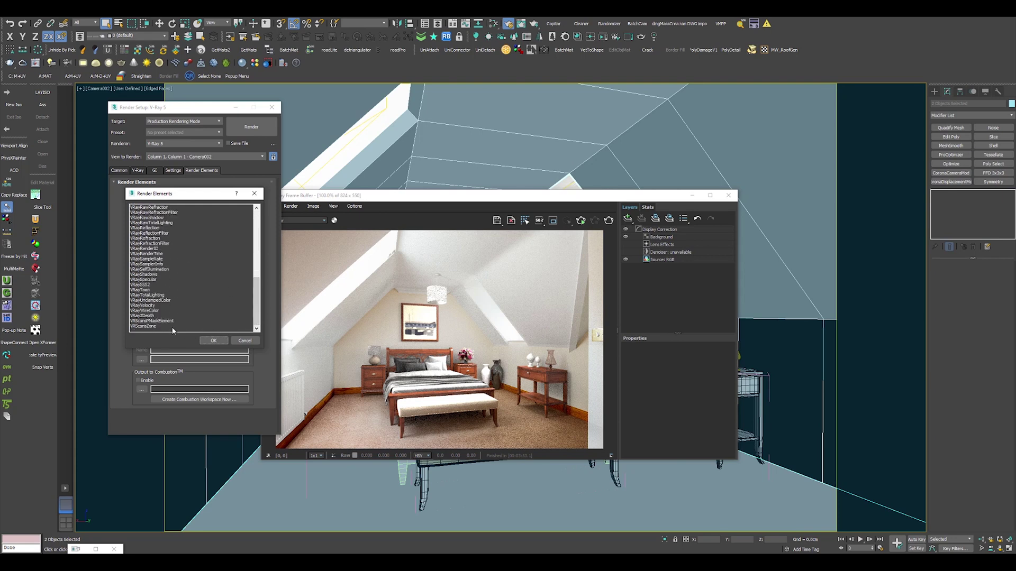
scroll(154, 299, up, 1)
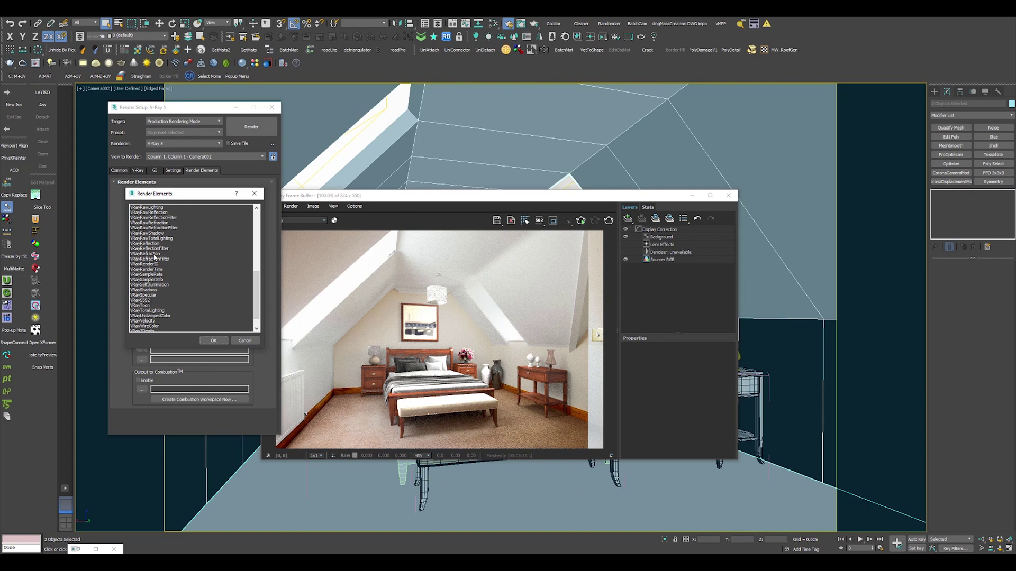
click(154, 254)
ctrl+click(207, 244)
scroll(208, 243, up, 6)
scroll(207, 244, up, 4)
Step: Add VRayCryptomatte with the other chosen elements and view the render's alpha channel
ctrl+click(173, 238)
click(214, 340)
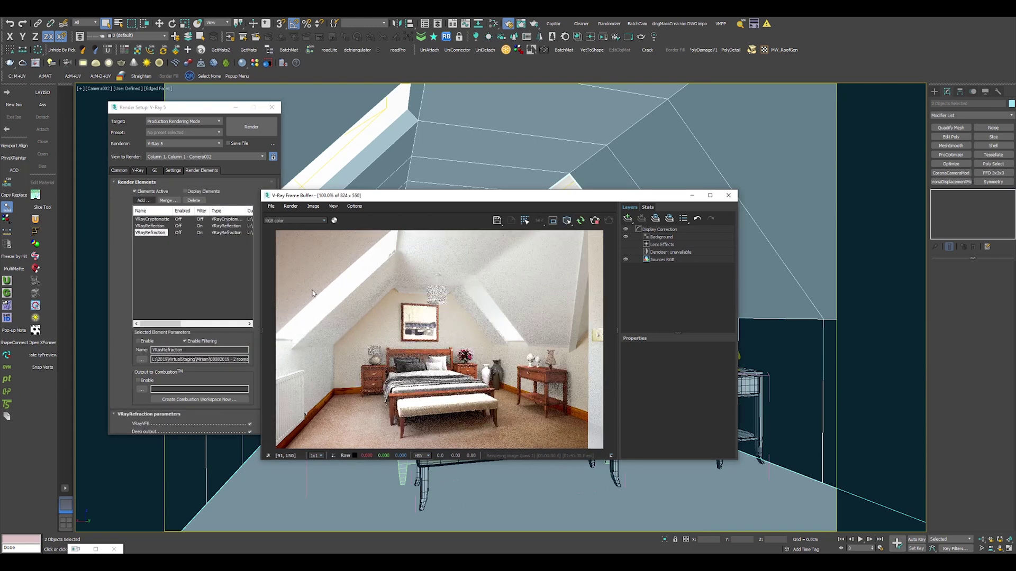
click(293, 220)
click(296, 225)
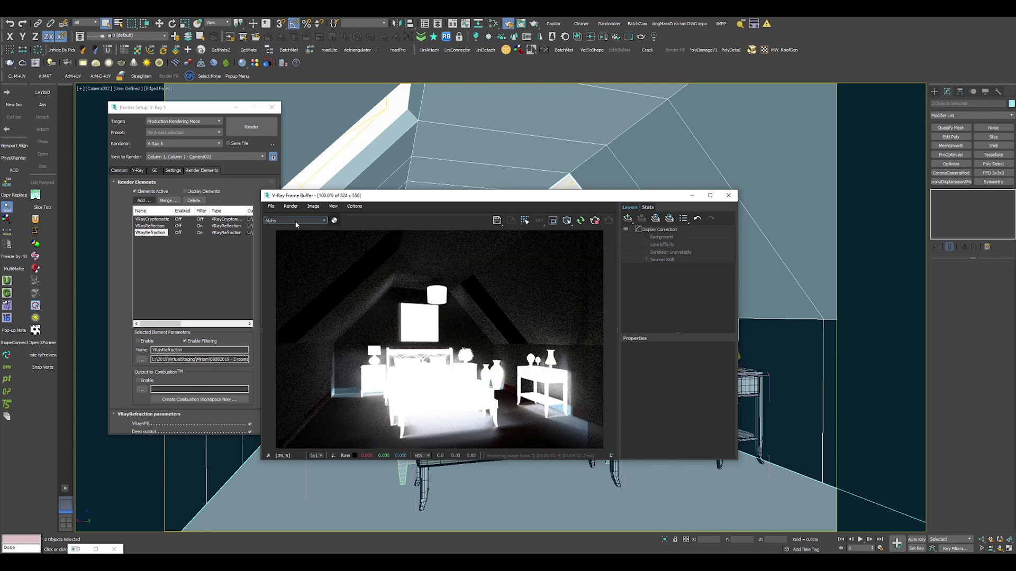
Step: Cycle the frame buffer through the Cryptomatte, Reflection and Refraction passes back to RGB
scroll(296, 222, down, 1)
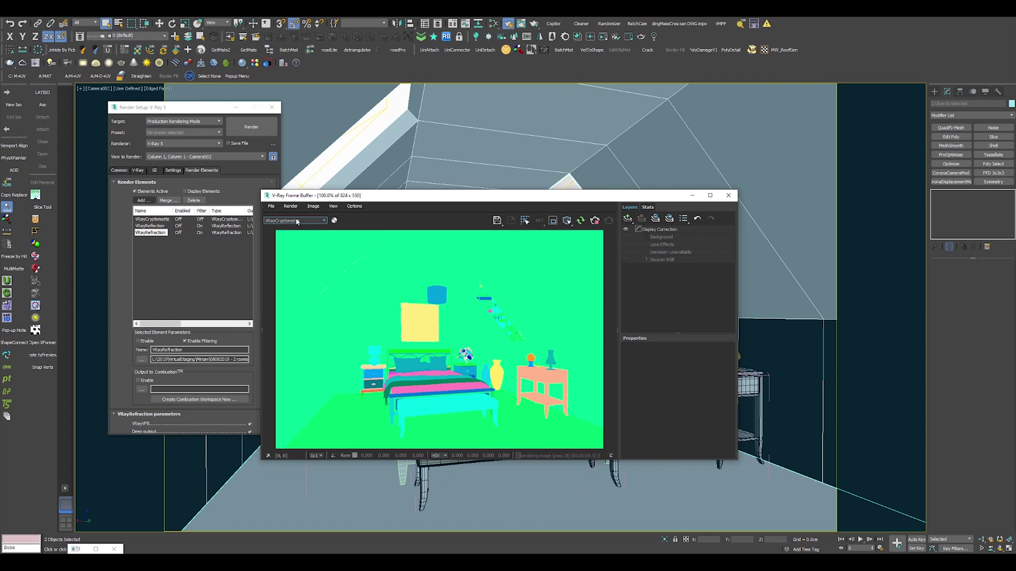
scroll(297, 221, down, 1)
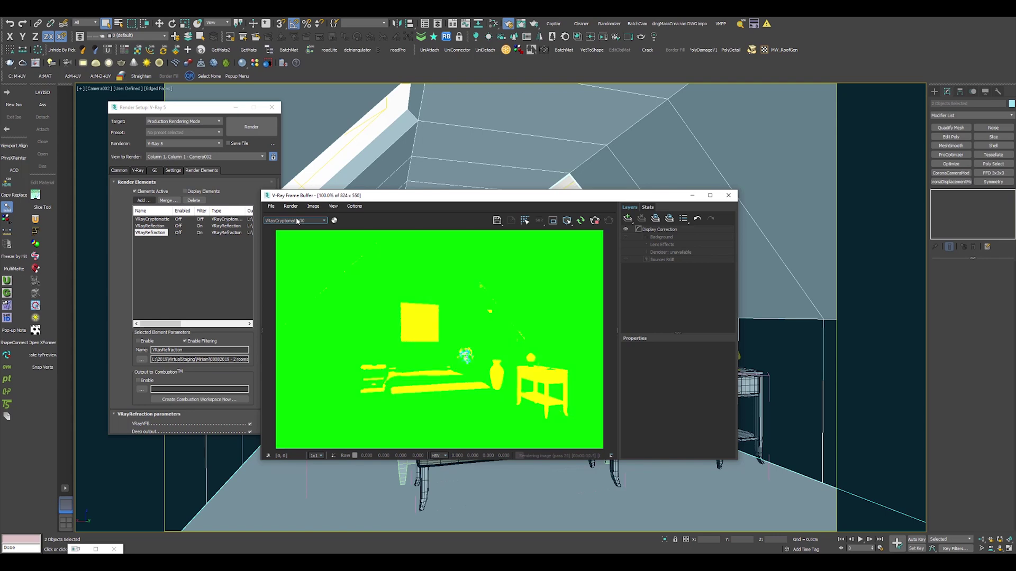
scroll(297, 221, down, 1)
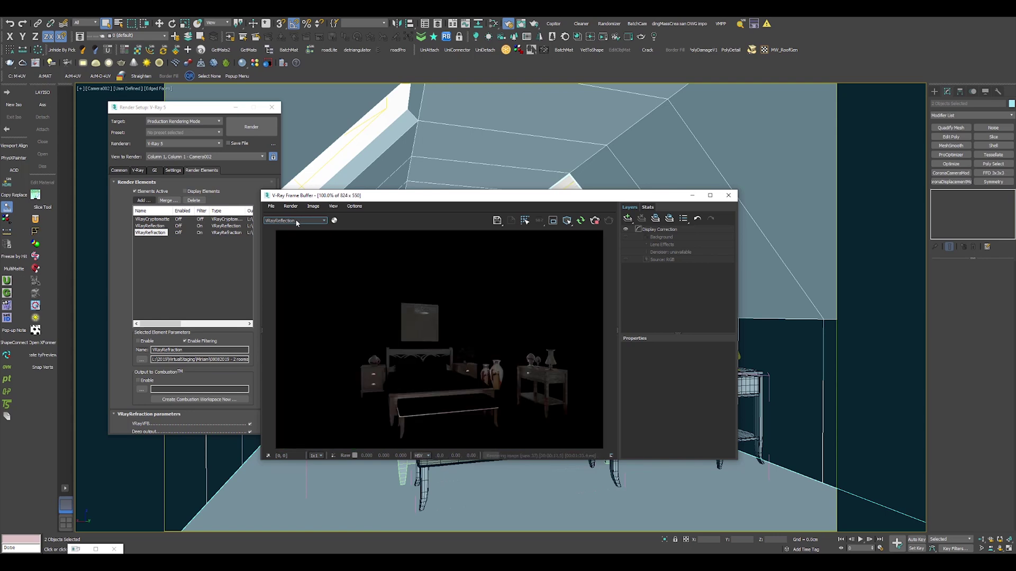
scroll(297, 222, down, 1)
scroll(295, 219, up, 4)
drag(616, 199, 692, 168)
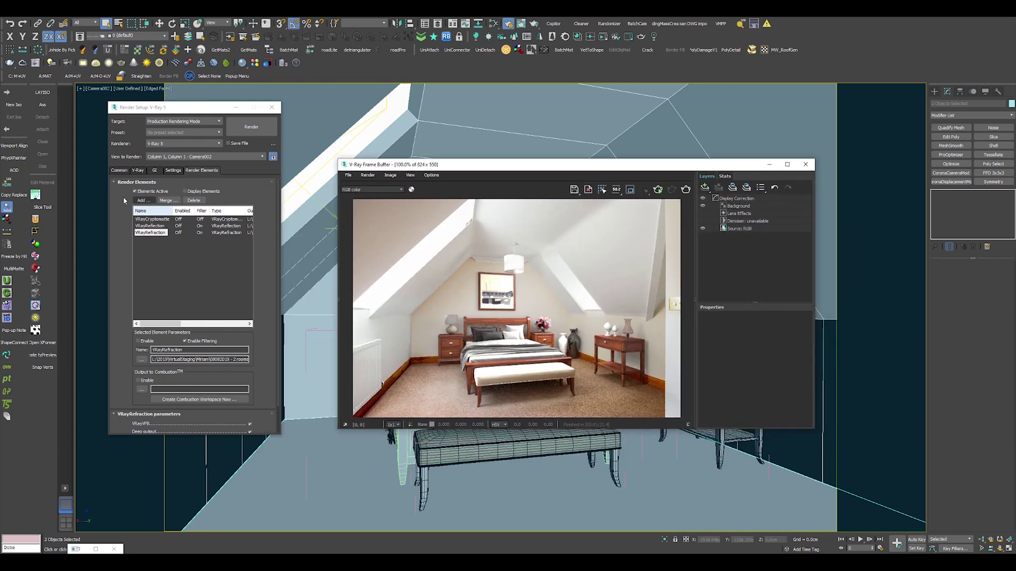
Step: On the V-Ray tab, set the Image sampler (Antialiasing) type to Bucket
click(140, 171)
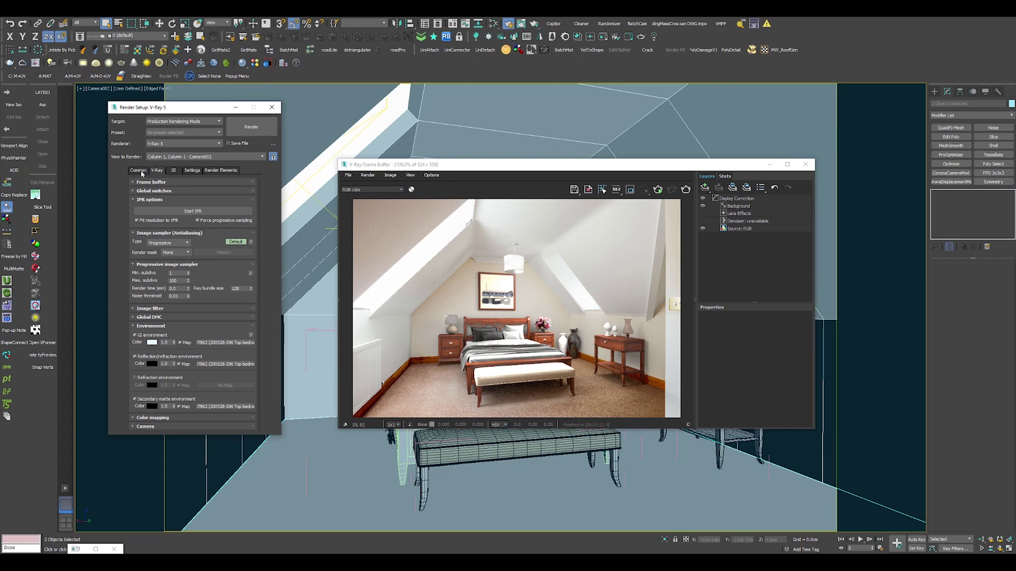
click(158, 245)
click(154, 251)
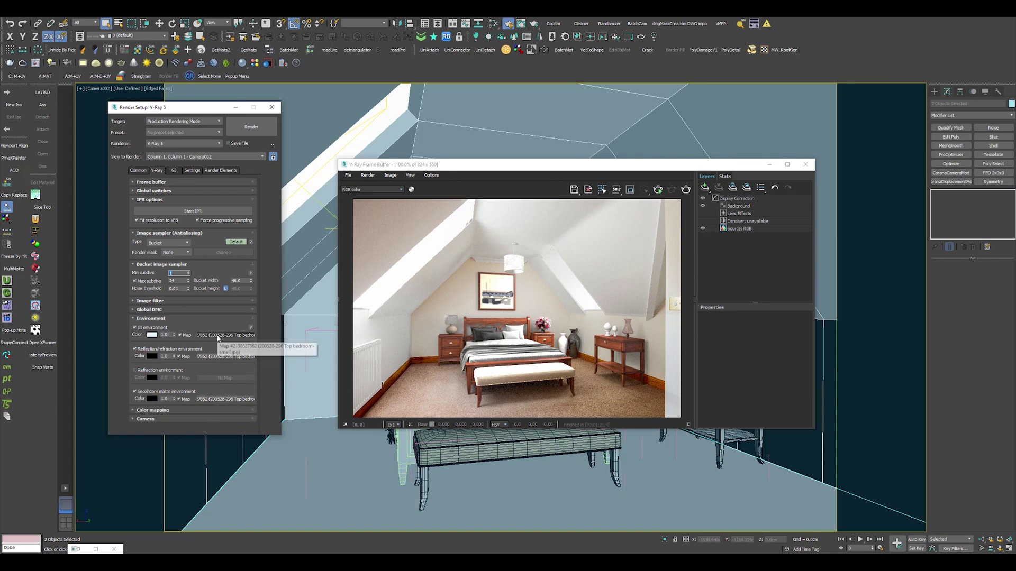
Step: Launch the final 3000 × 2002 render of Camera002 from the frame buffer
click(686, 192)
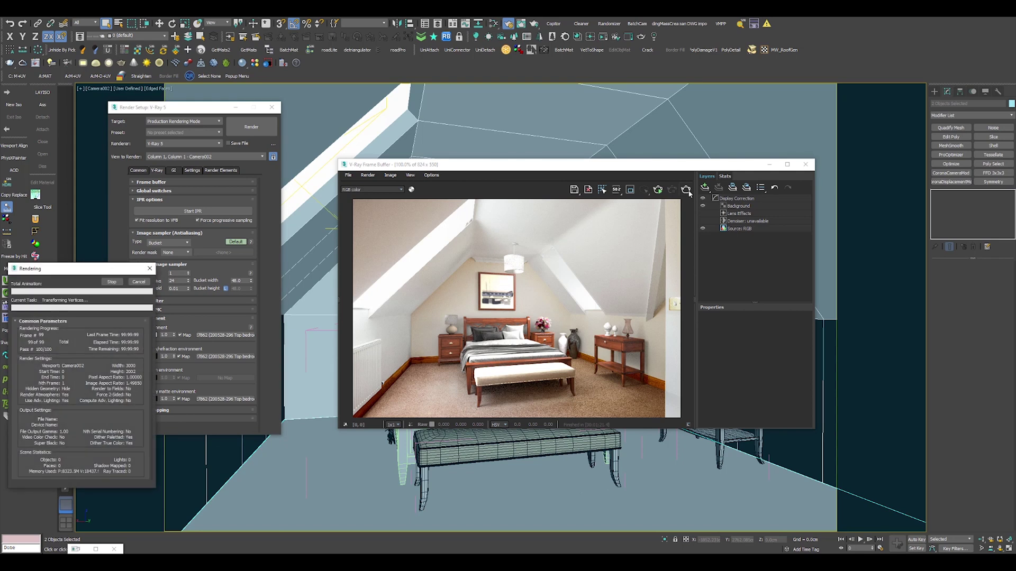